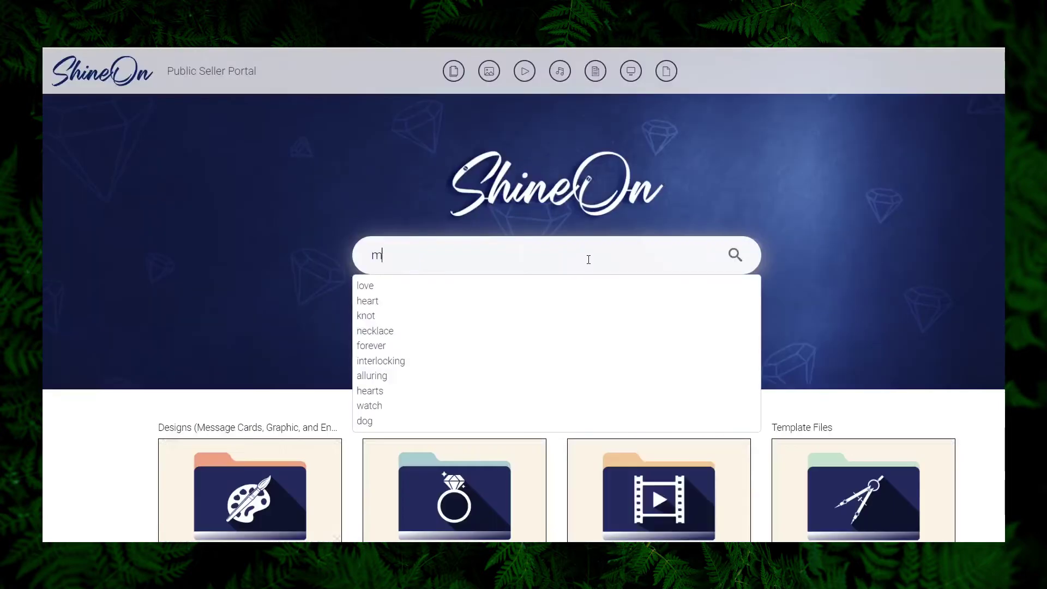
# Search ShineOn for Mothers Day Designs and preview the Nurse By Day, Supermom By Night artwork
pyautogui.write('others d')
pyautogui.press('Down')
pyautogui.press('Down')
pyautogui.press('Return')
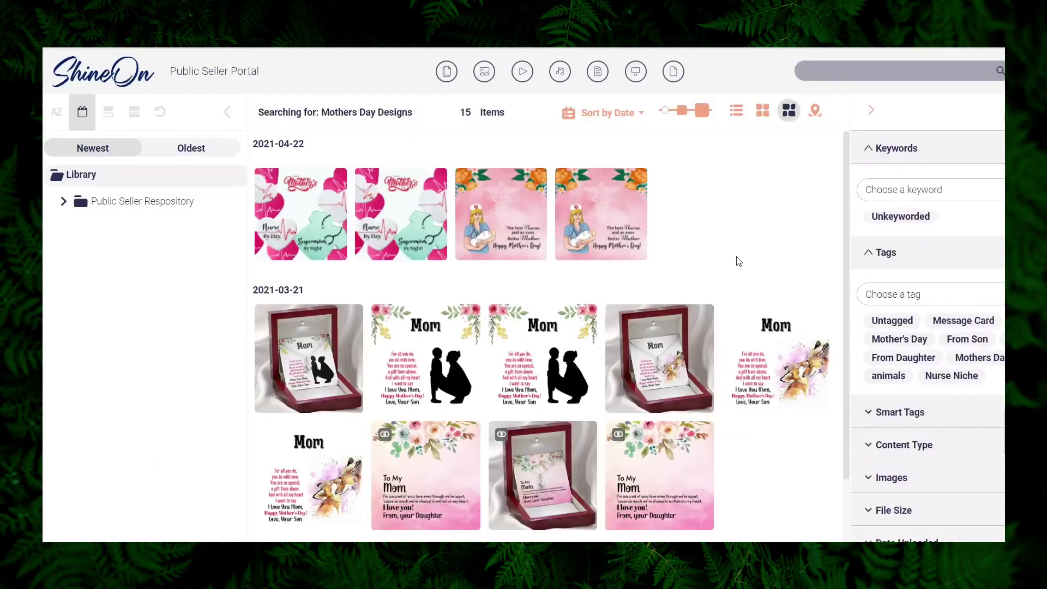
pyautogui.click(289, 203)
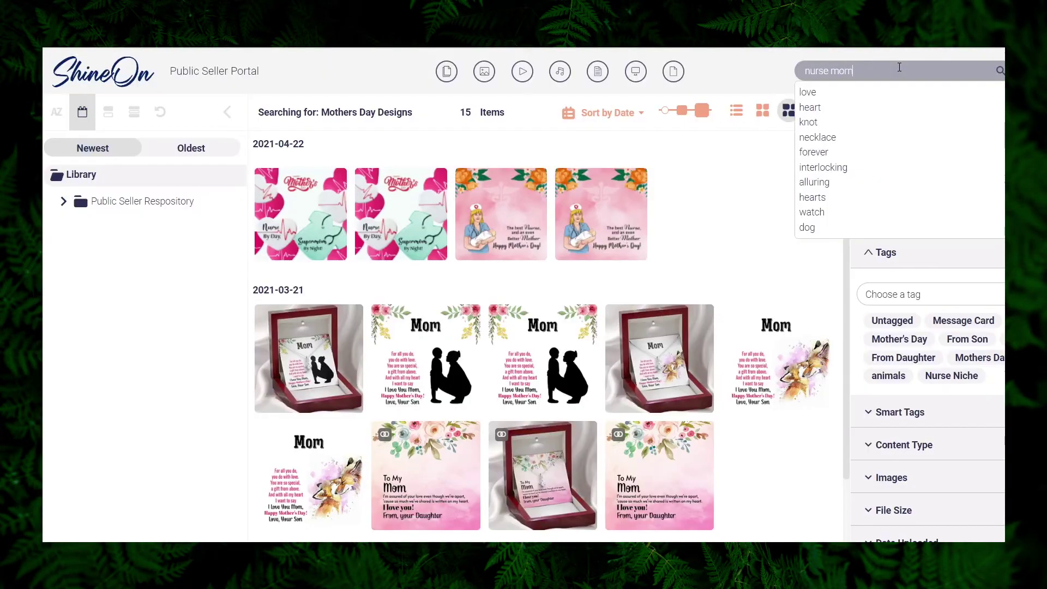
# Search 'nurse mom' and preview several of the six nurse design results
pyautogui.press('Return')
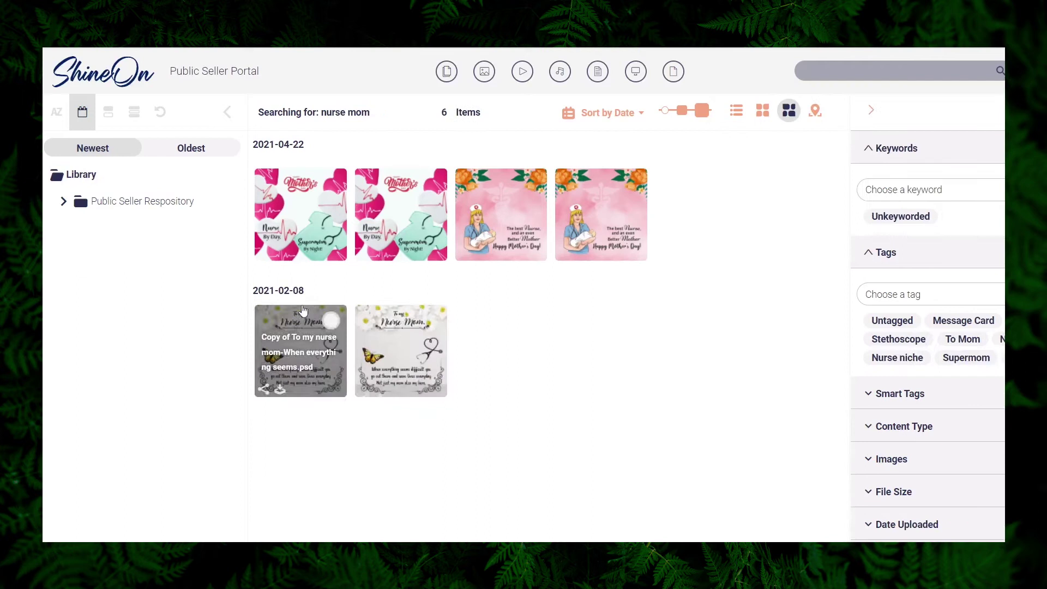
pyautogui.click(288, 218)
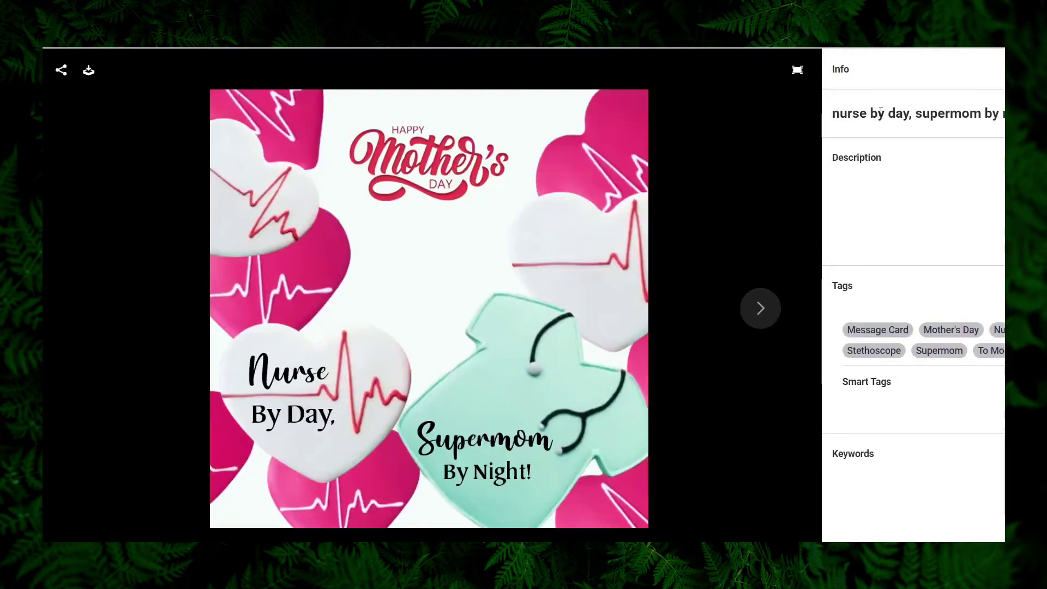
pyautogui.press('Escape')
pyautogui.click(604, 185)
pyautogui.press('Escape')
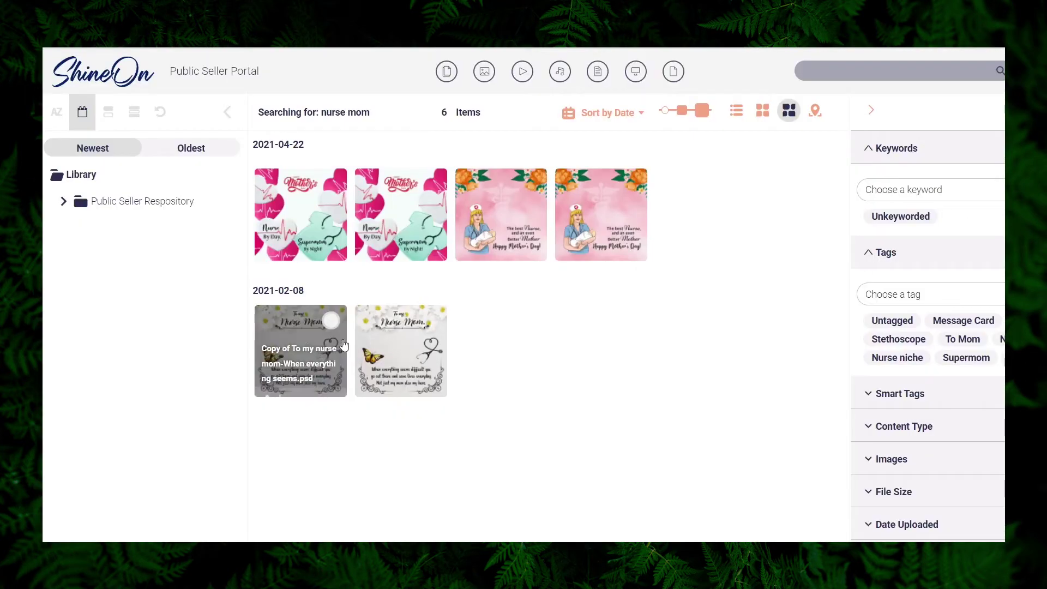
pyautogui.click(403, 323)
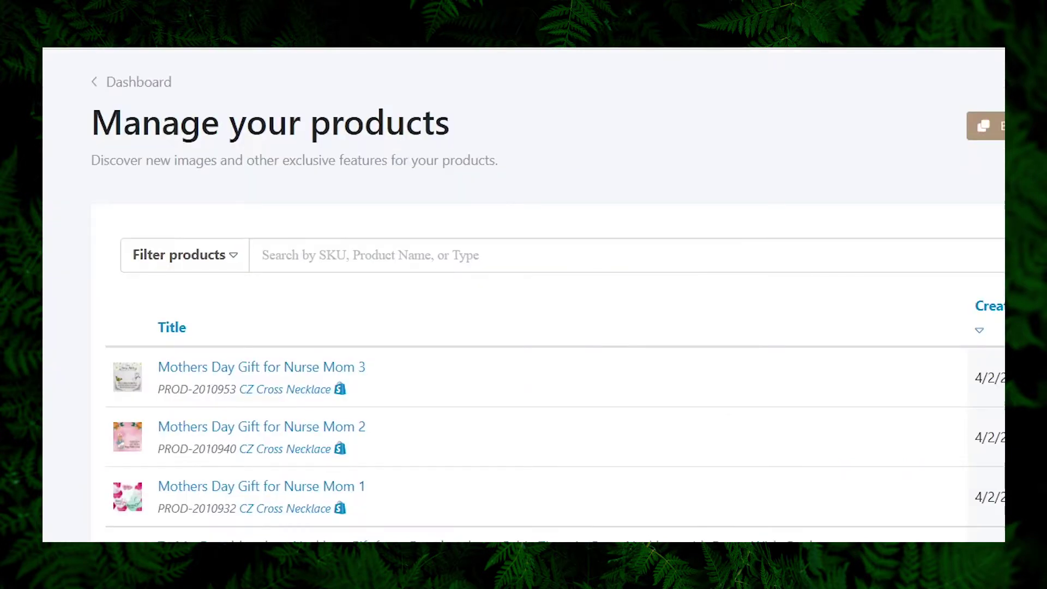
# Open Mothers Day Gift for Nurse Mom 2 and review its images and Standard and Mahogany box variants
pyautogui.click(231, 428)
pyautogui.scroll(-15, 654, 510)
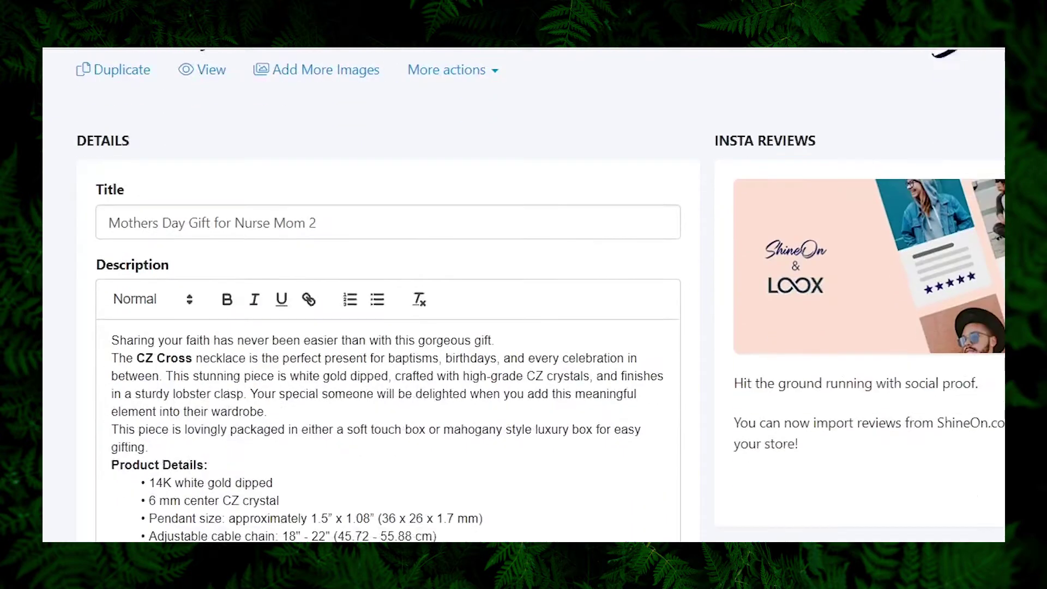
pyautogui.scroll(-3, 524, 295)
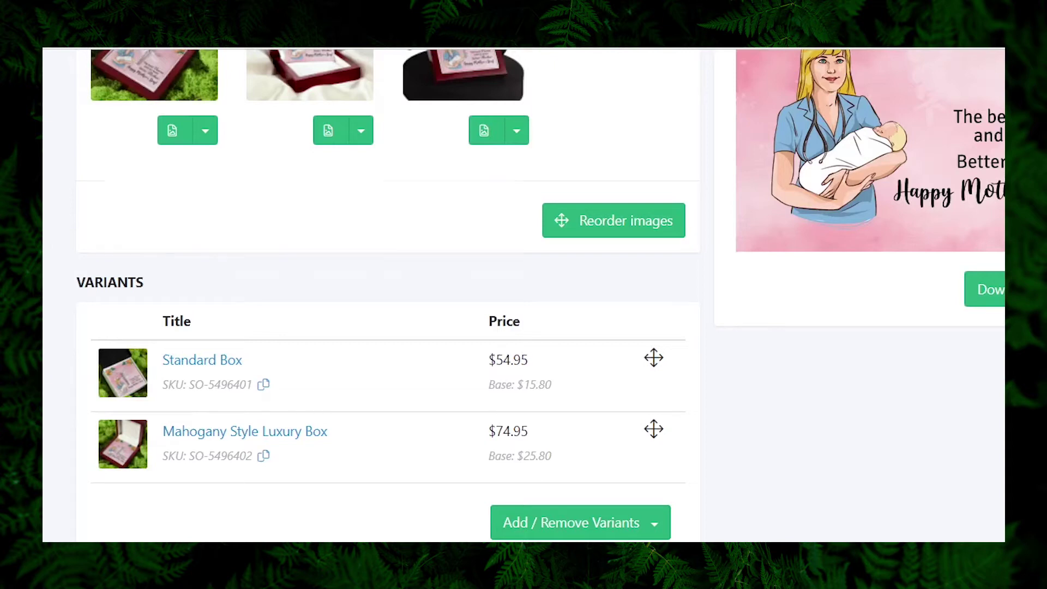
pyautogui.scroll(9, 523, 295)
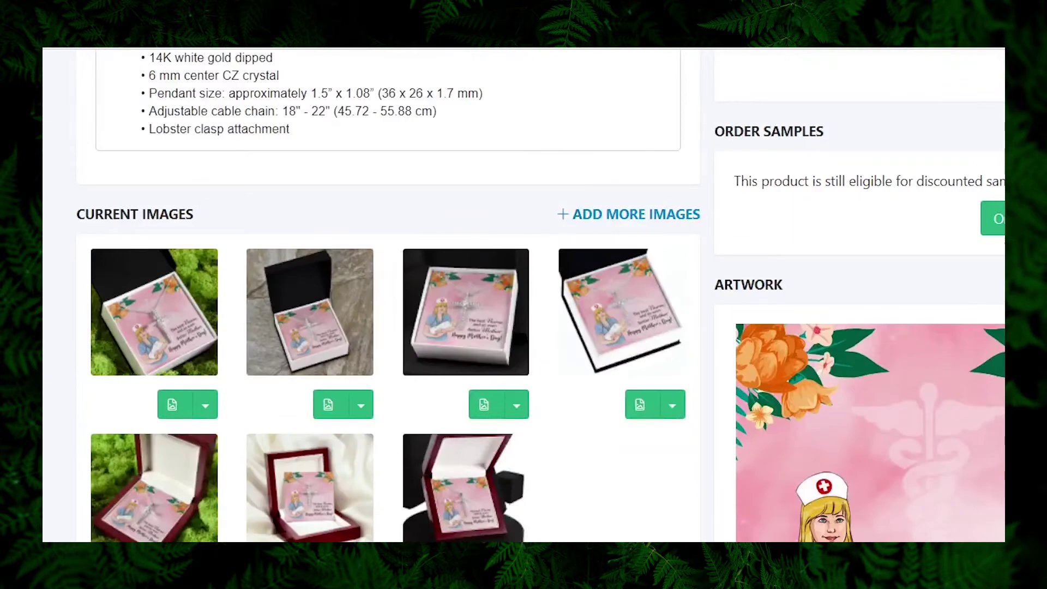
pyautogui.scroll(-7, 524, 294)
pyautogui.scroll(2, 523, 294)
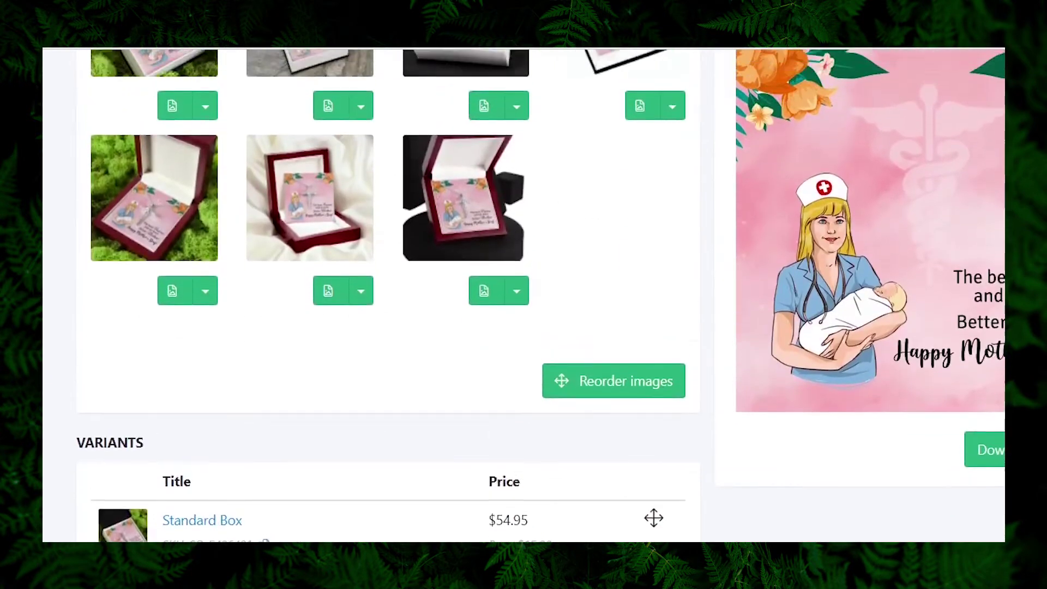
pyautogui.scroll(5, 523, 294)
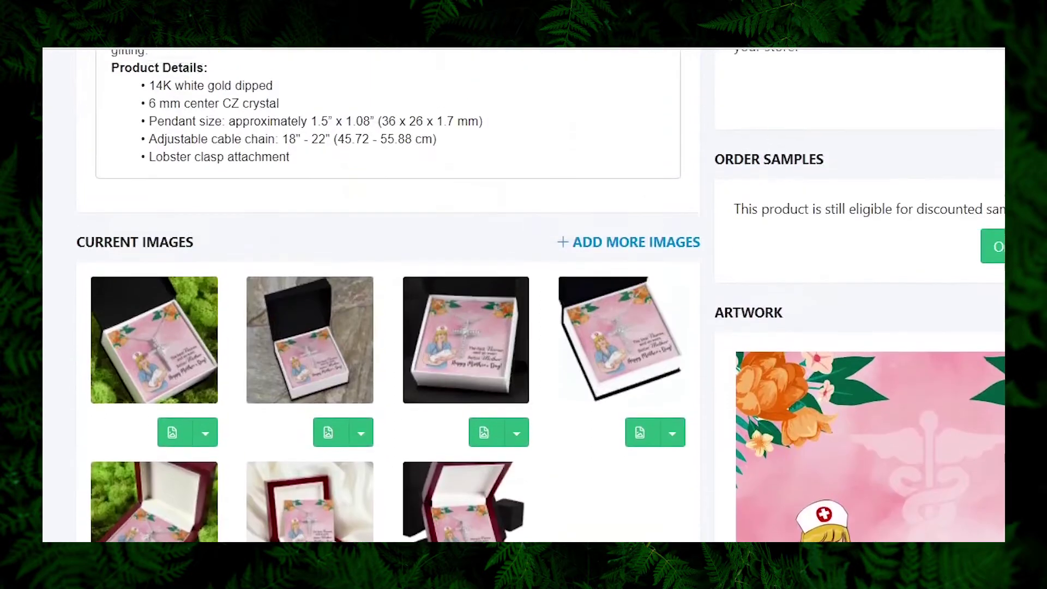
pyautogui.scroll(-8, 523, 294)
pyautogui.scroll(-1, 301, 335)
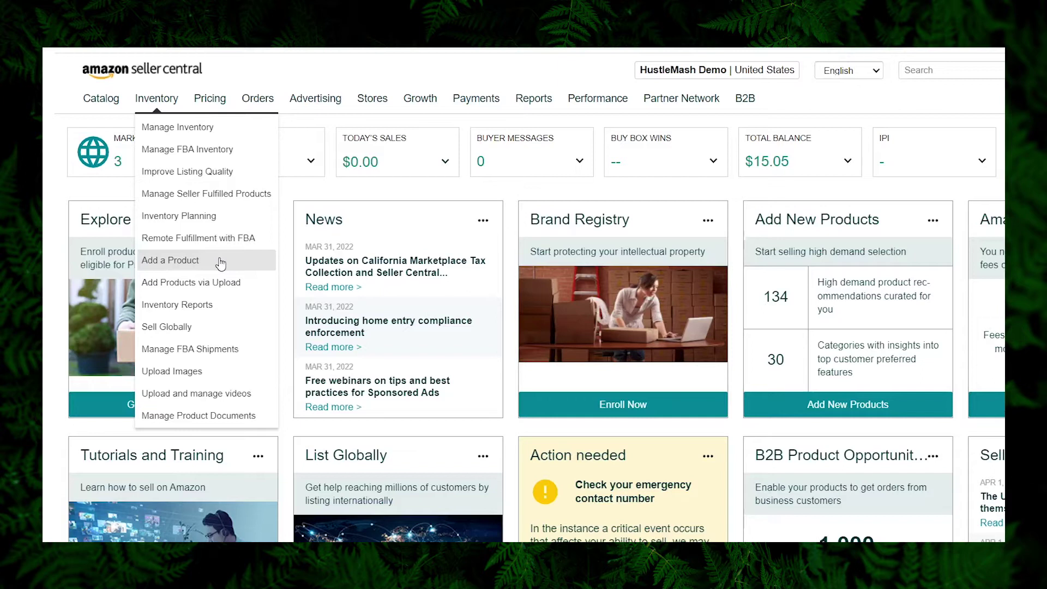
# Start a new Amazon listing for a product not sold on Amazon
pyautogui.click(221, 262)
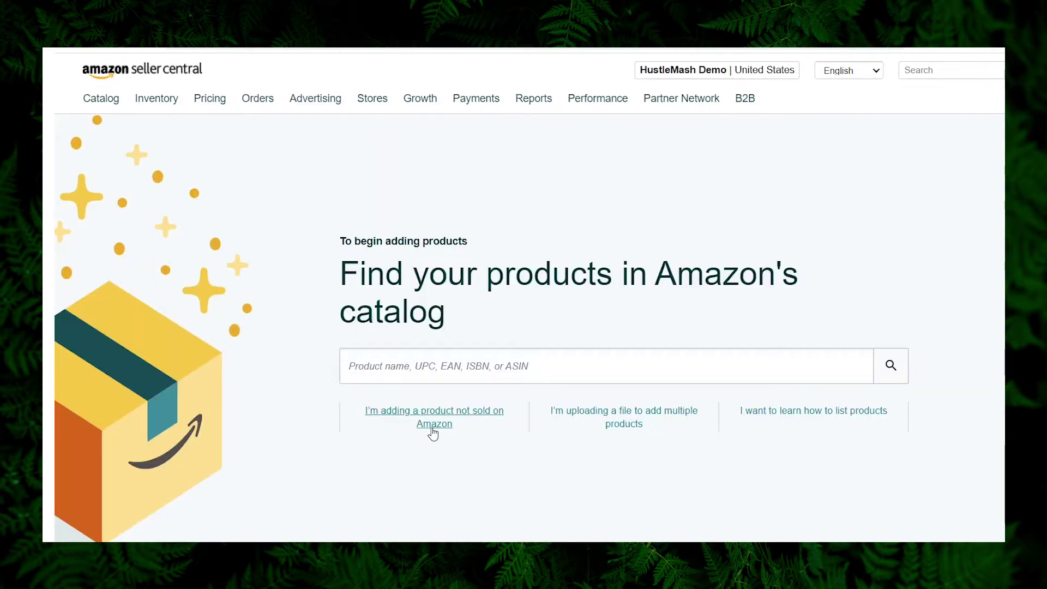
pyautogui.click(434, 424)
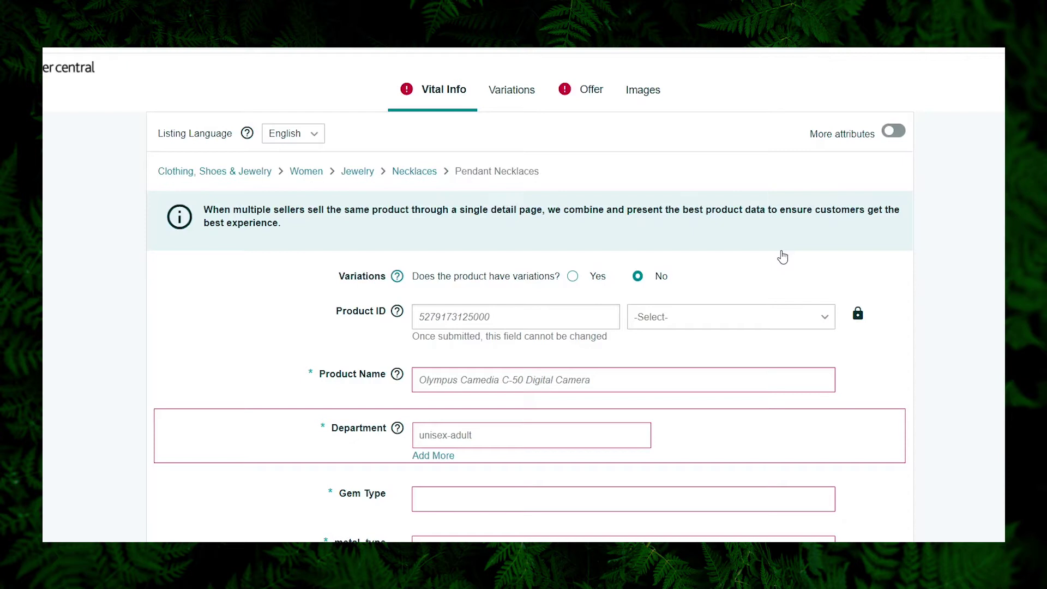
# Make the listing vary by Style and name it 'Mothers Day Gift for Nurse Mom - Cubic Zirconia Cross Pendant Necklace'
pyautogui.click(894, 132)
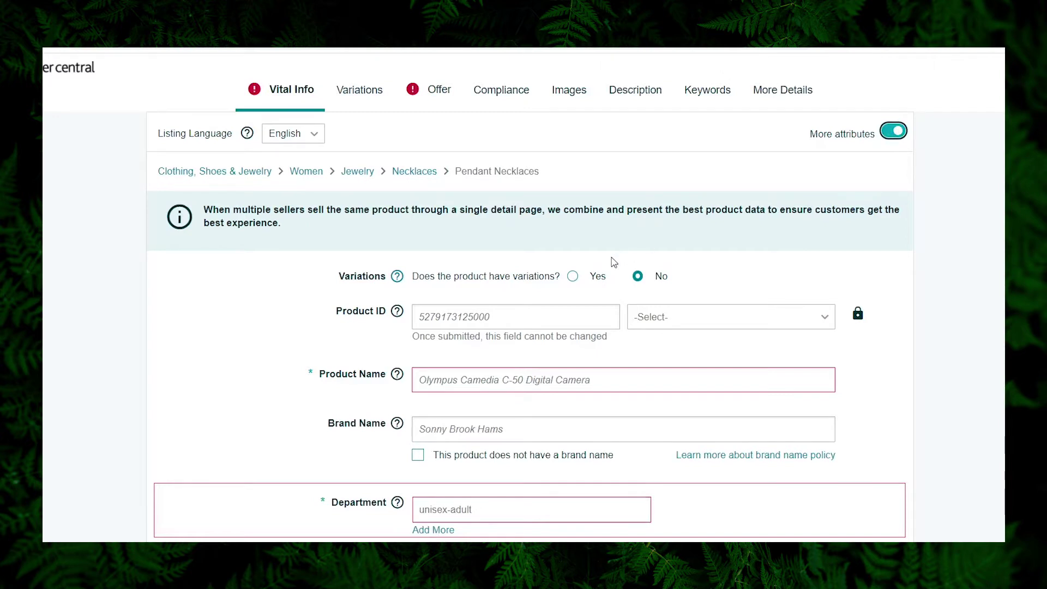
pyautogui.click(573, 277)
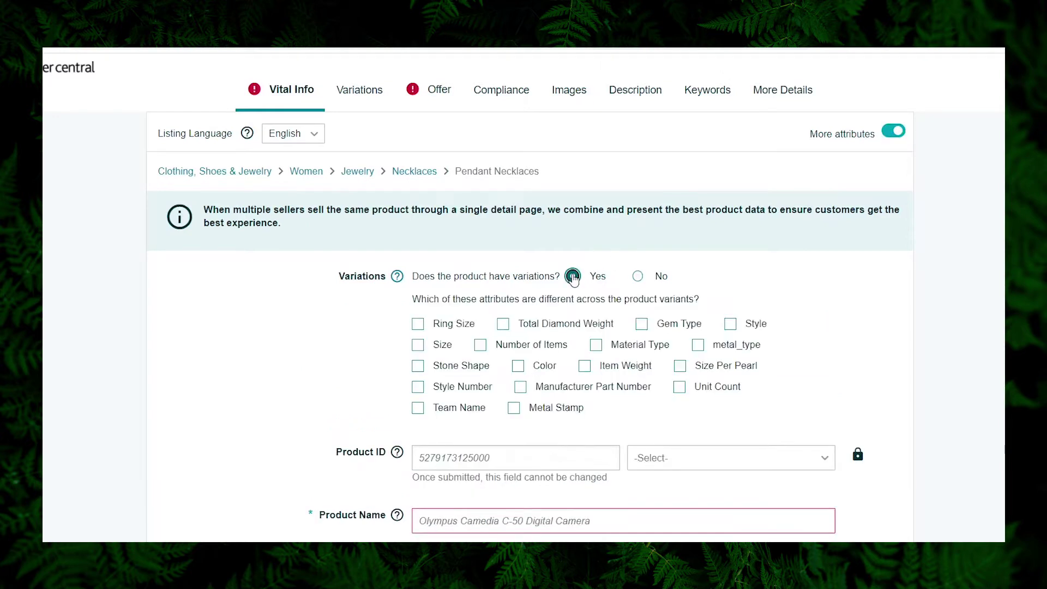
pyautogui.click(730, 325)
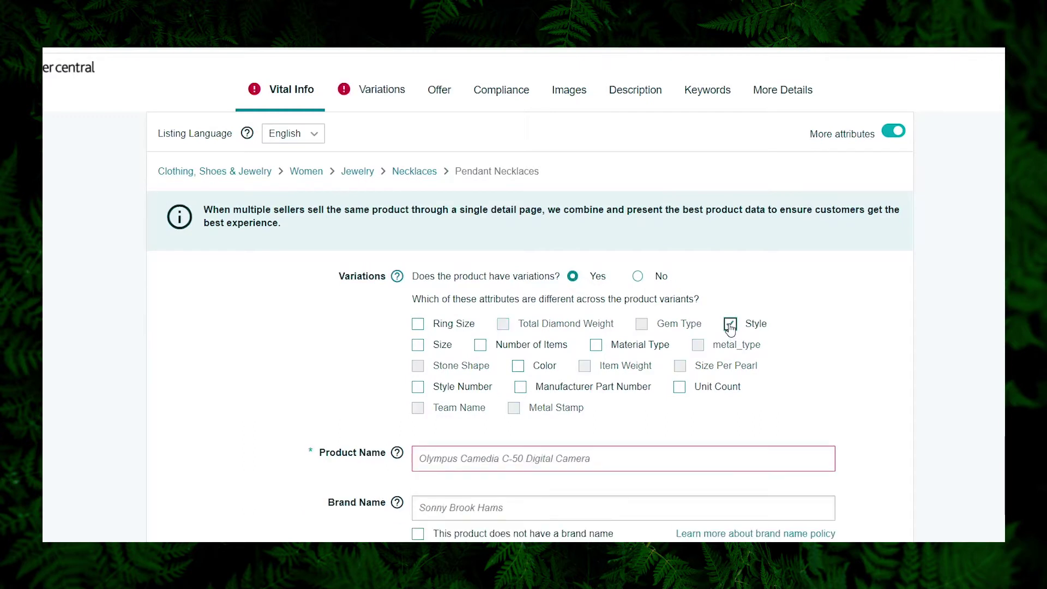
pyautogui.click(606, 461)
pyautogui.write('Mothers Day Gift for Nurse Mom')
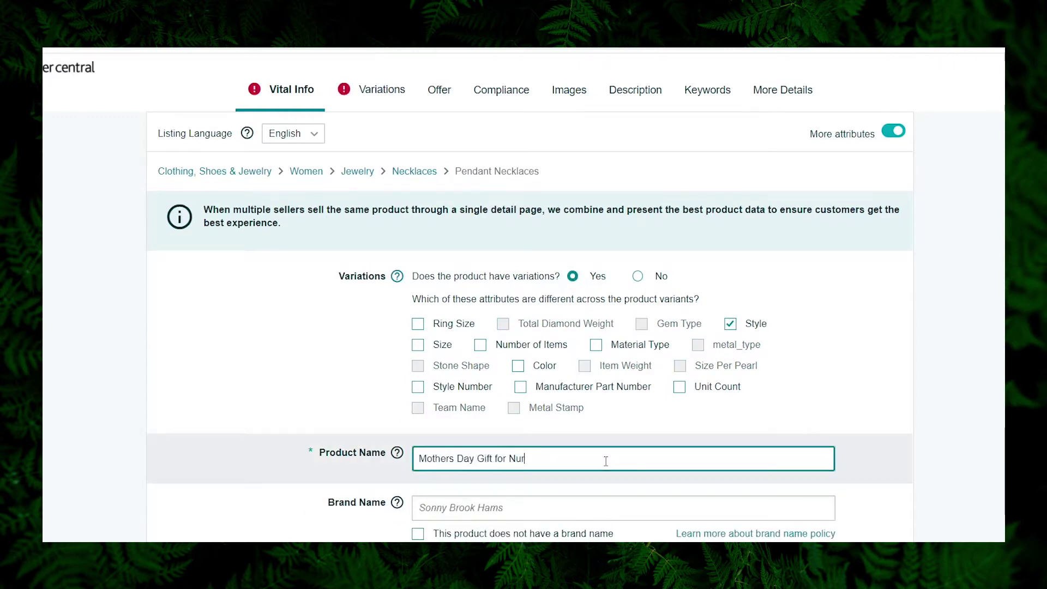
pyautogui.write(' - Cubic Zirconia Cross Pendant Necklace')
# Mark no brand and set Department Women, Gem Type Cubic Zirconia, metal type Stainless Steel
pyautogui.scroll(-4, 605, 461)
pyautogui.click(417, 317)
pyautogui.click(454, 365)
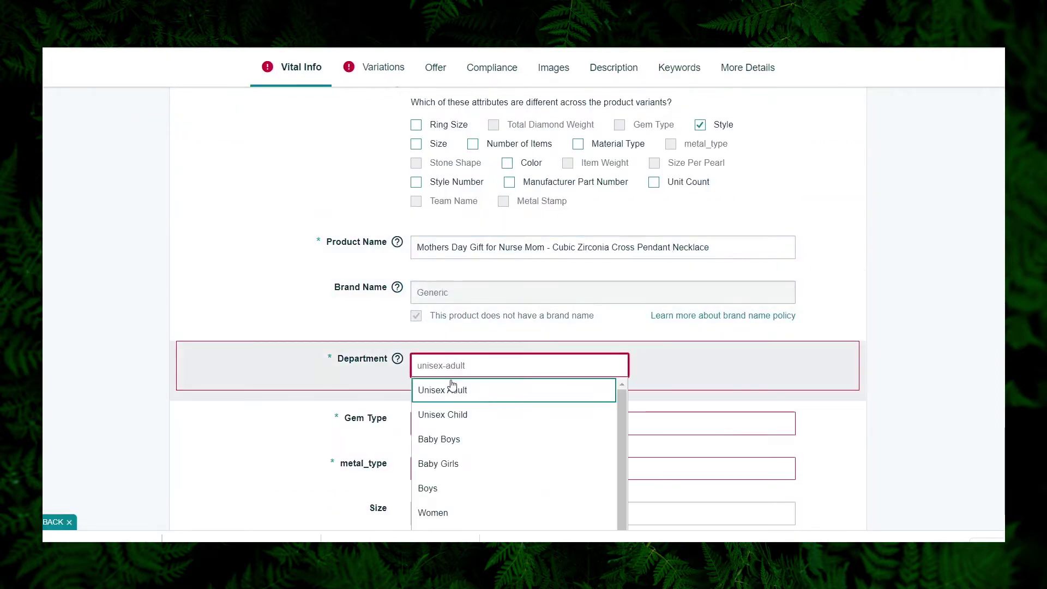
pyautogui.click(436, 513)
pyautogui.click(474, 424)
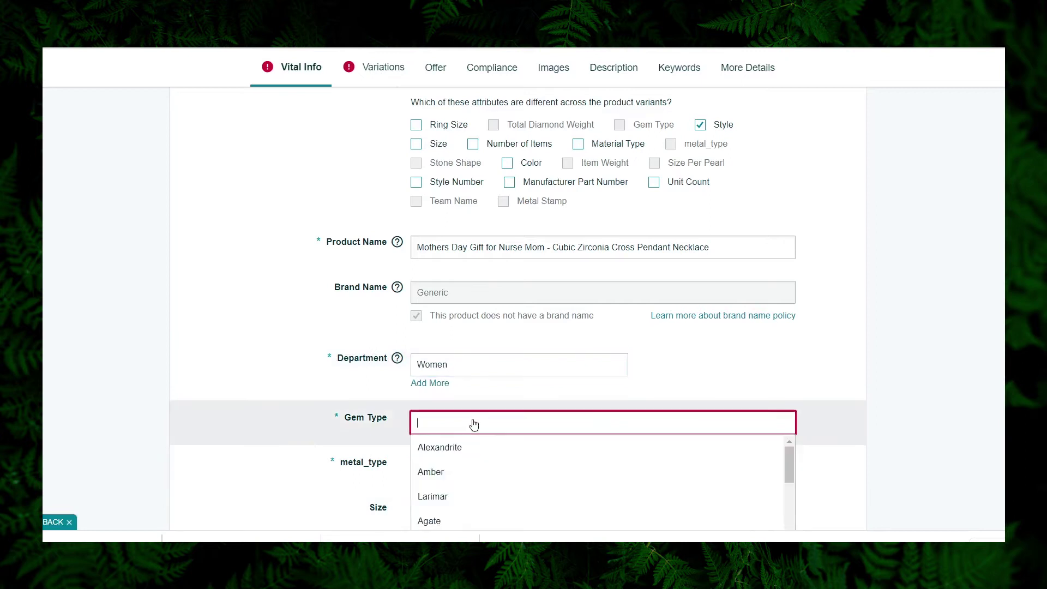
pyautogui.write('cub')
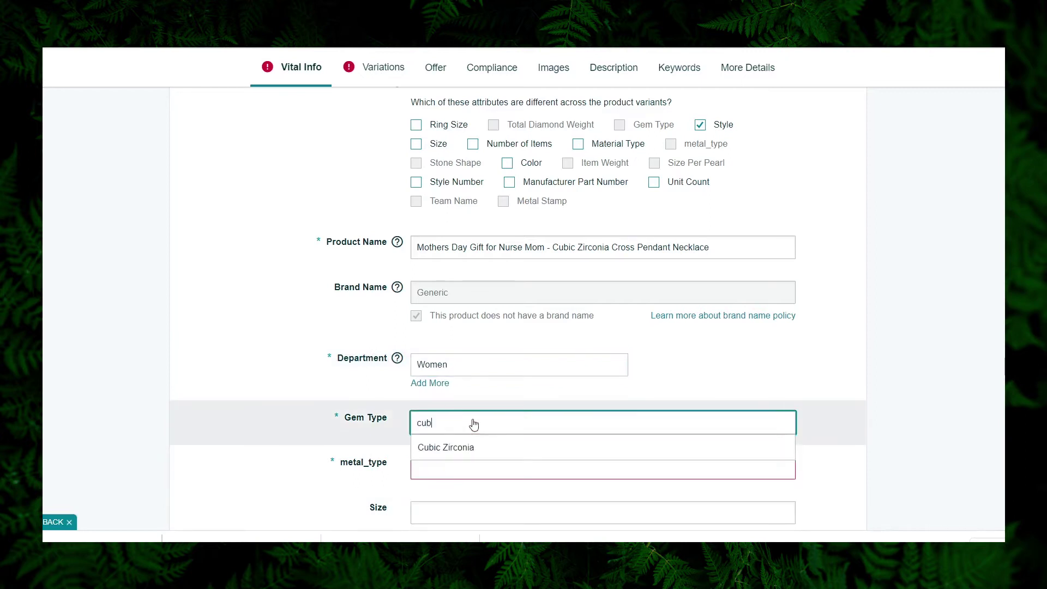
pyautogui.click(467, 447)
pyautogui.click(465, 470)
pyautogui.write('s')
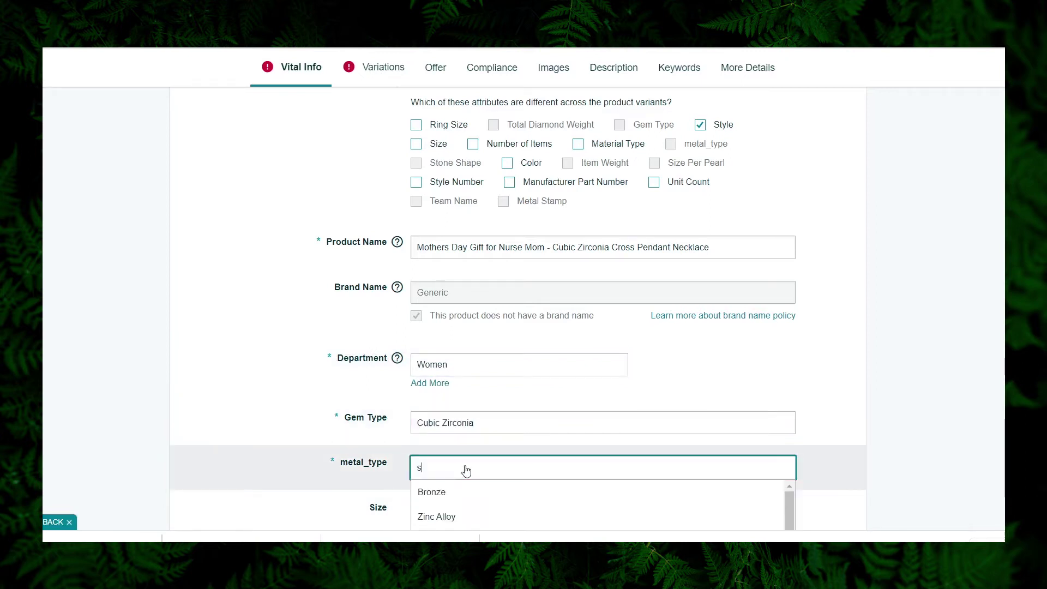
pyautogui.write('ta')
pyautogui.click(465, 492)
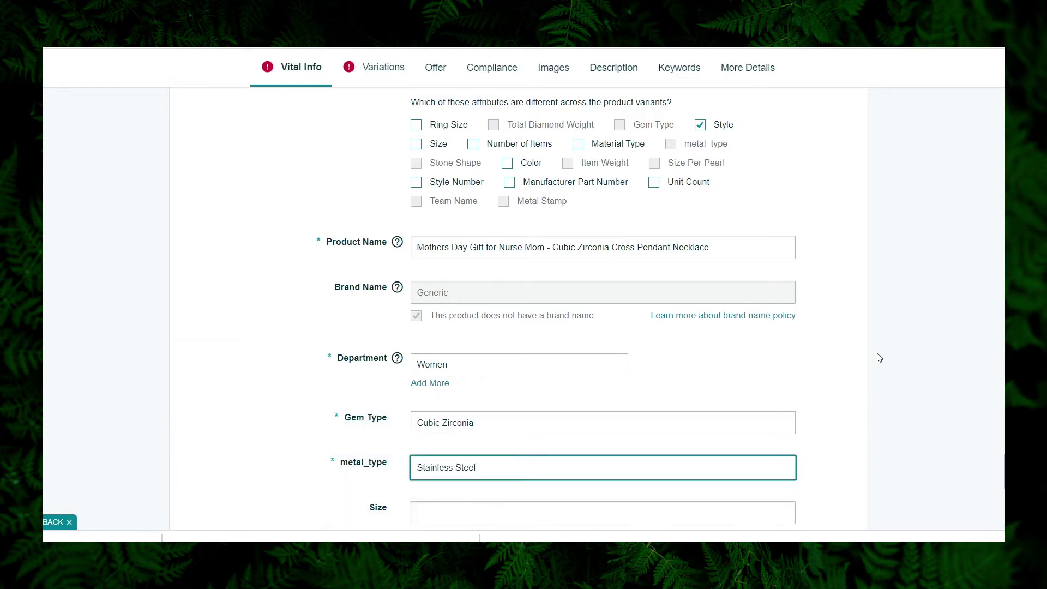
# Set Color to Silver and Material Type to Stainless Steel
pyautogui.scroll(-5, 880, 358)
pyautogui.click(622, 357)
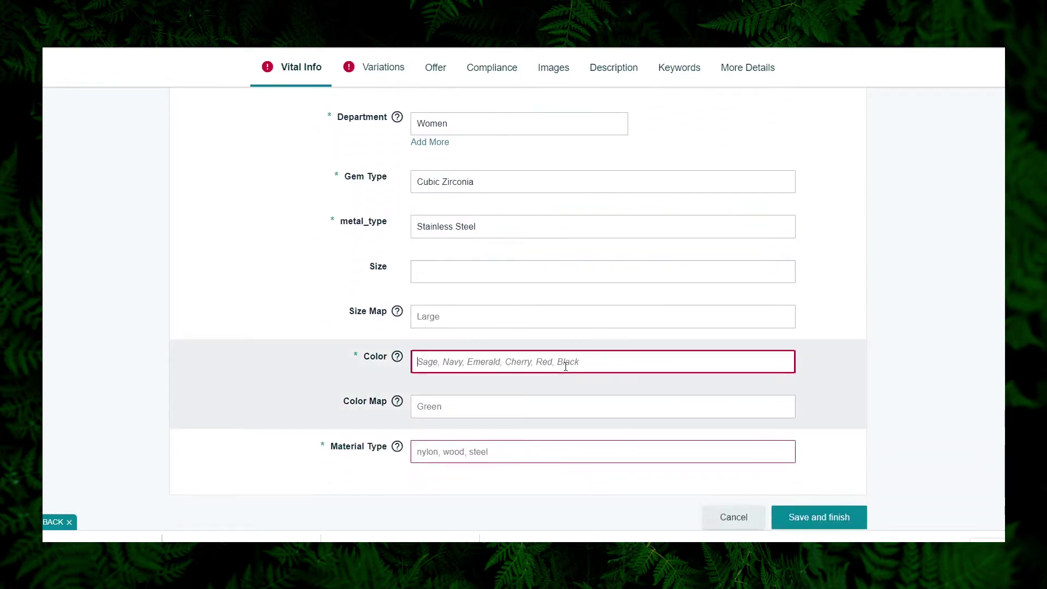
pyautogui.write('Silver')
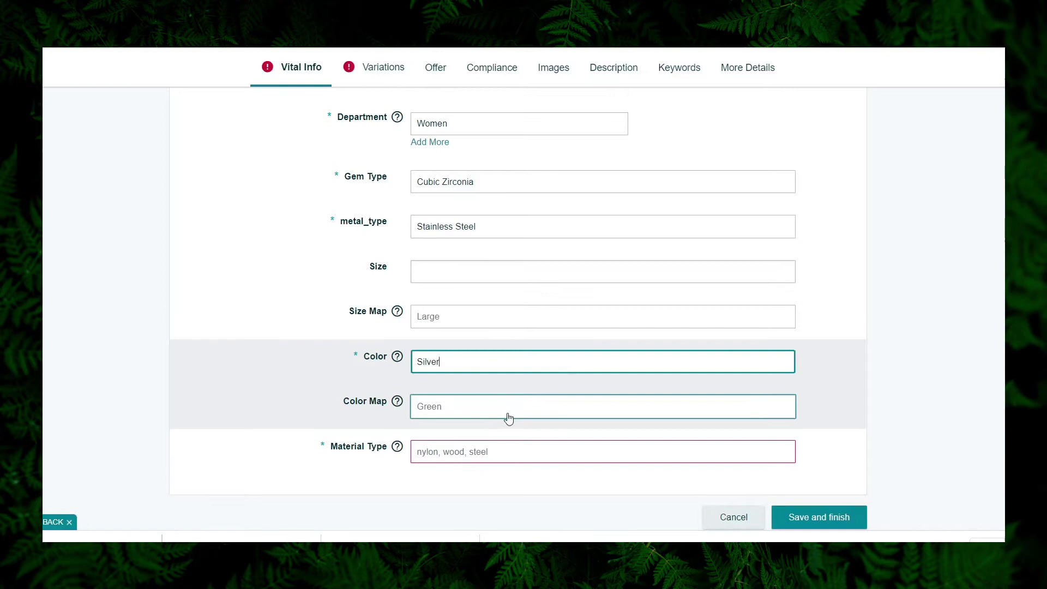
pyautogui.click(491, 455)
pyautogui.write('Sta')
pyautogui.click(491, 476)
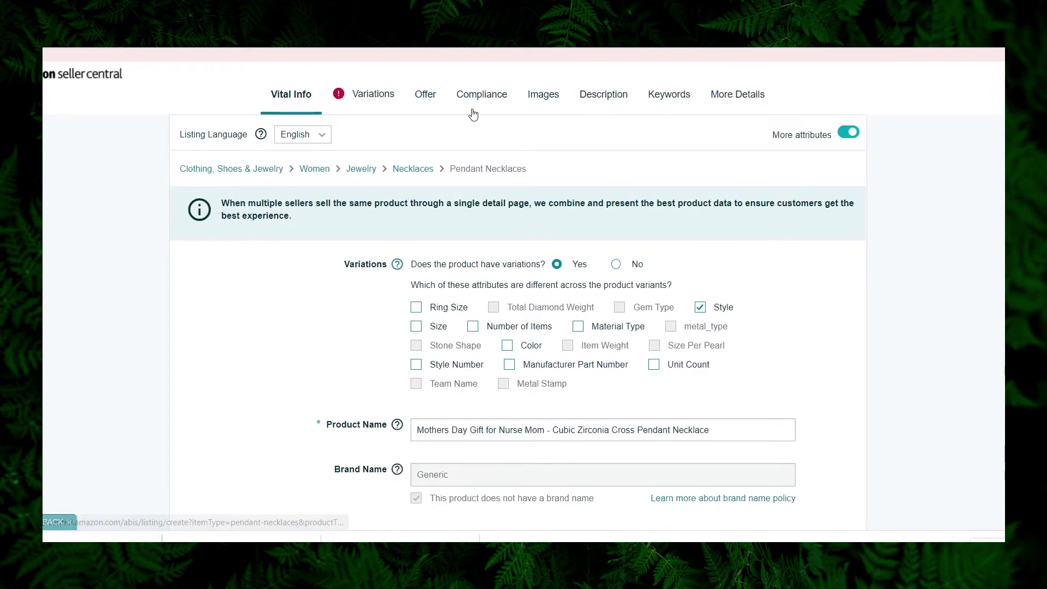
# Add Style variants Message 1, Message 2 and Message 3
pyautogui.click(391, 97)
pyautogui.click(351, 329)
pyautogui.write('Message 1')
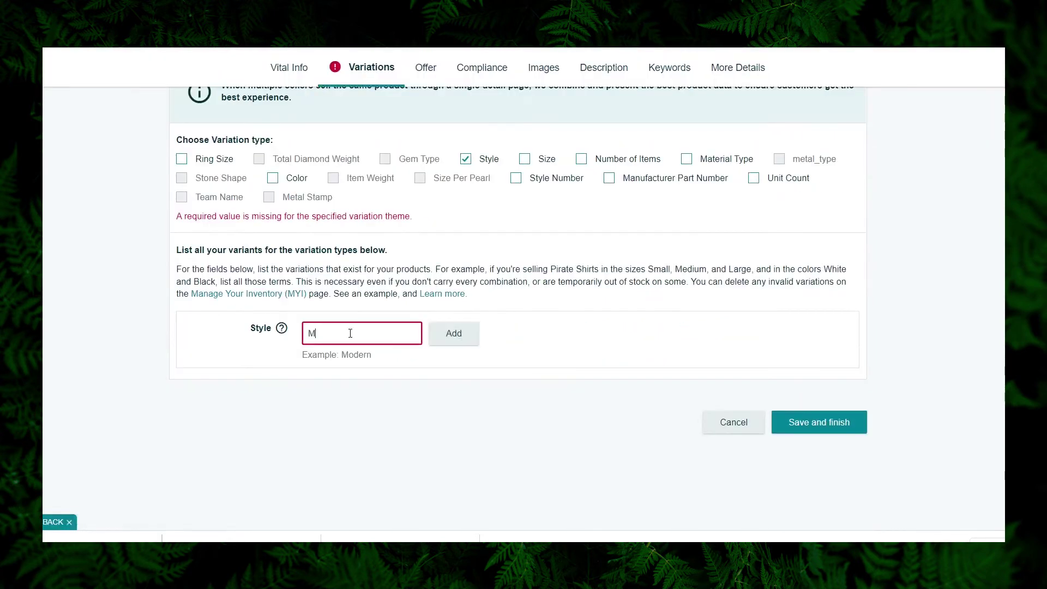
pyautogui.click(452, 341)
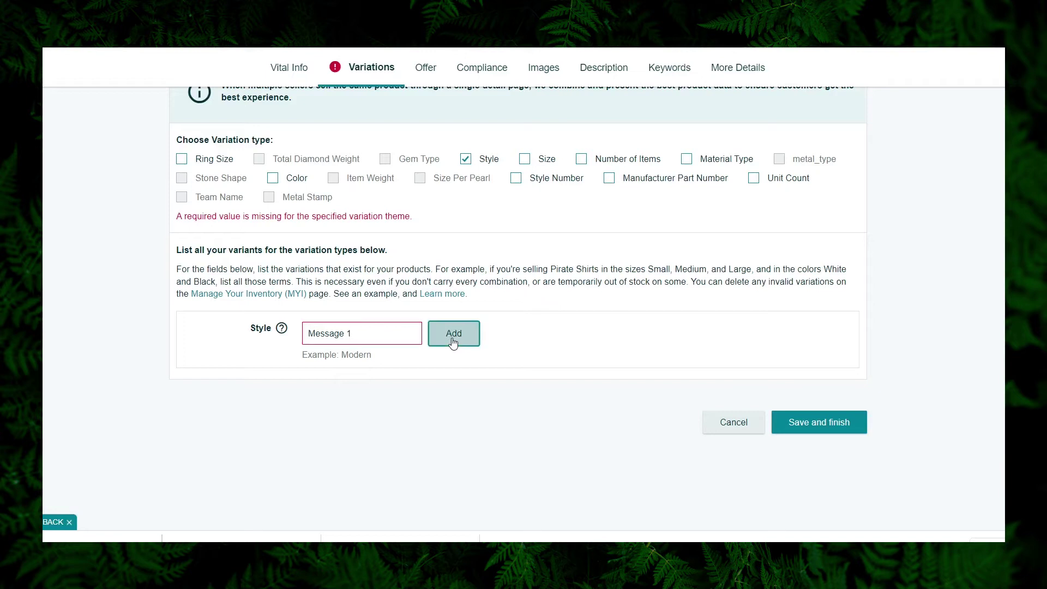
pyautogui.click(392, 335)
pyautogui.write('Message 2')
pyautogui.click(454, 333)
pyautogui.click(374, 334)
pyautogui.write('Message 3')
pyautogui.click(426, 336)
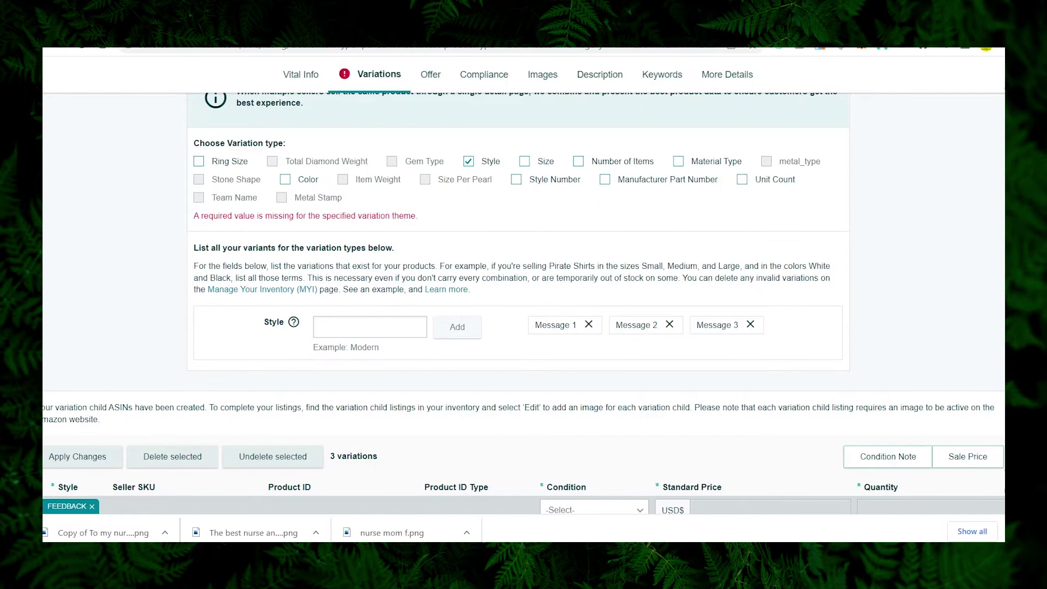
# Apply Condition New, quantity 99 and price 54.95 to all three variants
pyautogui.scroll(-5, 566, 284)
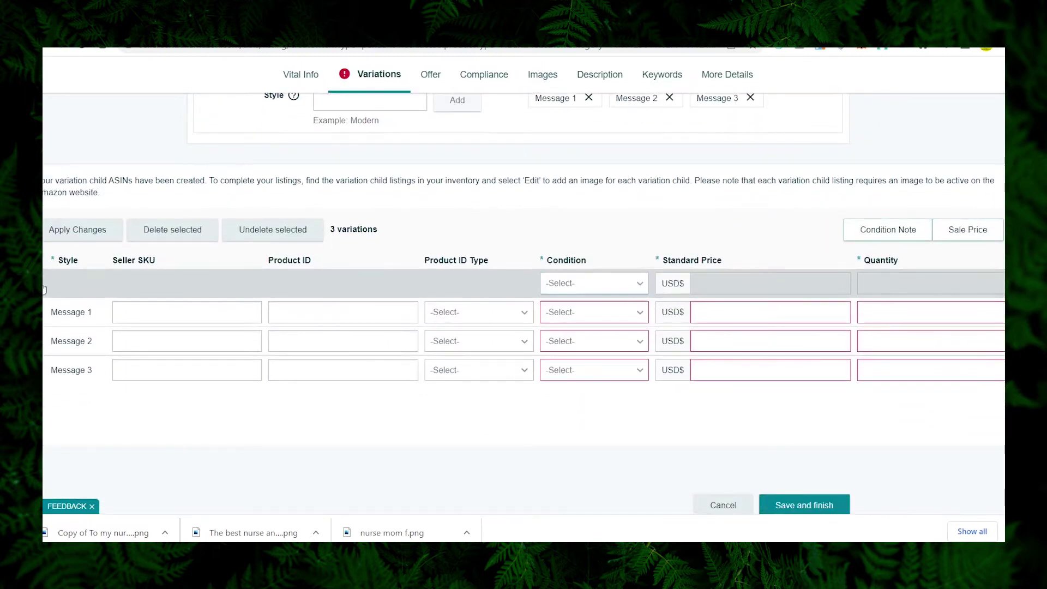
pyautogui.click(577, 285)
pyautogui.click(579, 304)
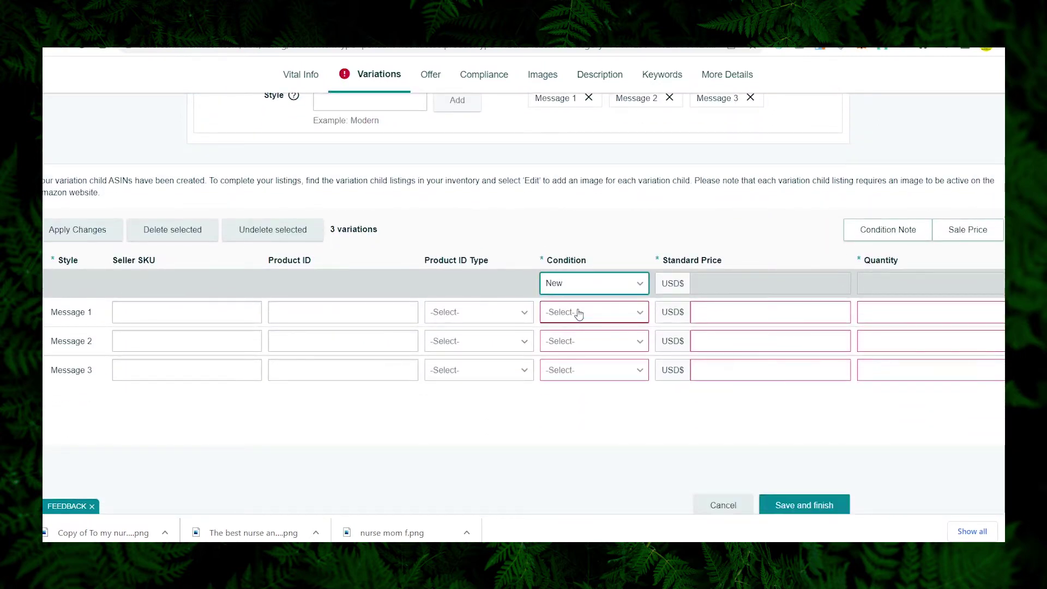
pyautogui.click(955, 284)
pyautogui.write('99')
pyautogui.click(760, 283)
pyautogui.write('54.95')
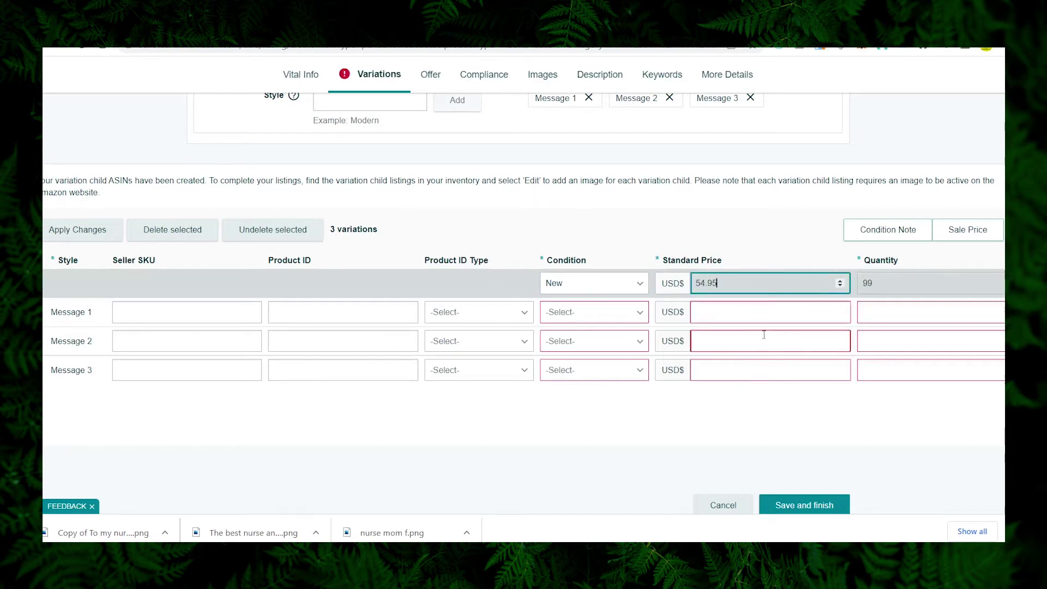
pyautogui.click(103, 231)
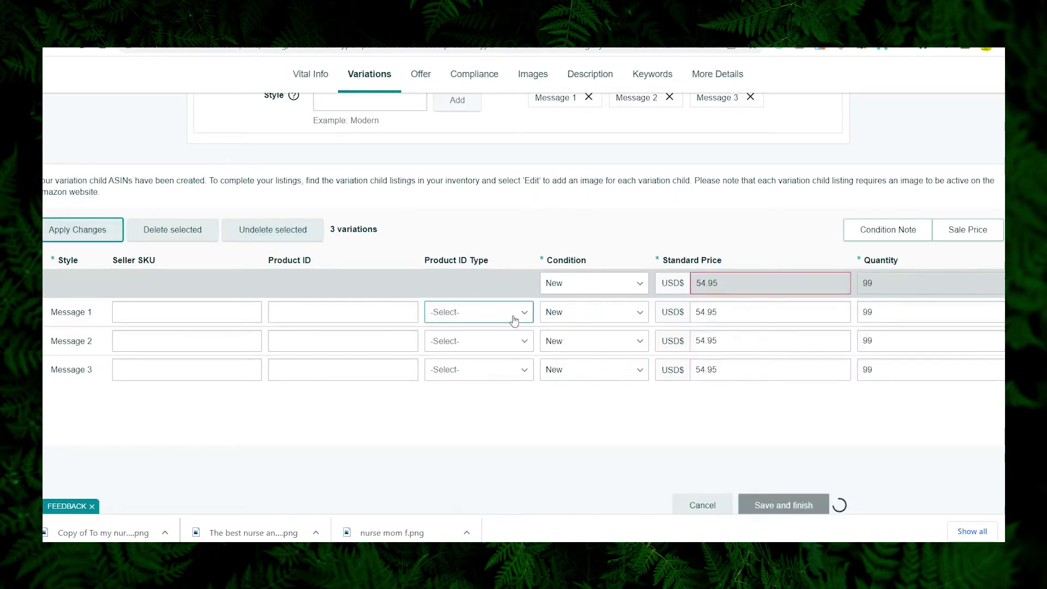
# Check Message 1's product ID type options and select its Seller SKU field
pyautogui.click(503, 315)
pyautogui.click(503, 316)
pyautogui.click(519, 233)
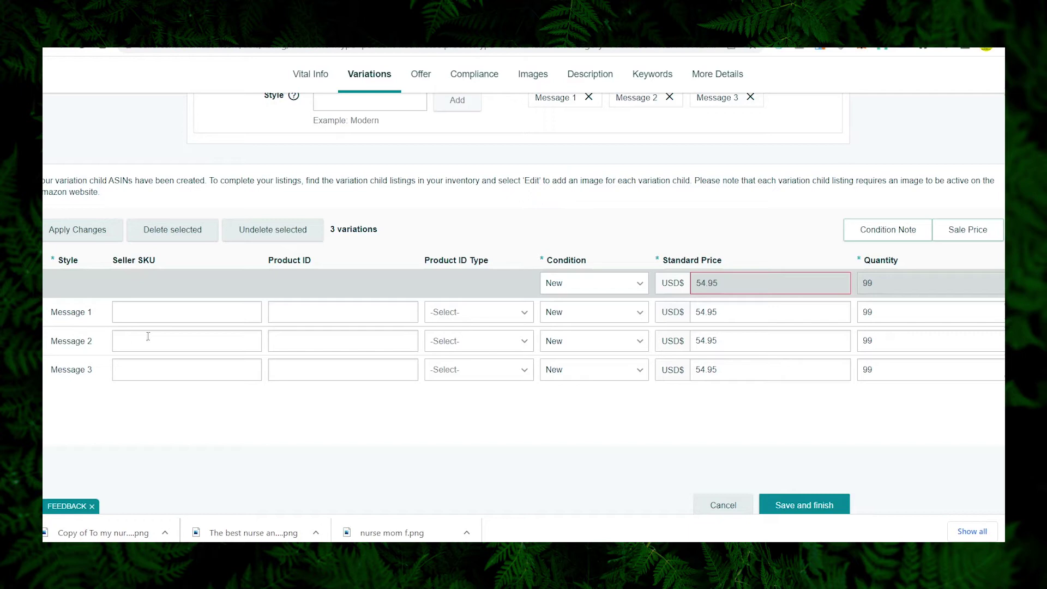
pyautogui.click(137, 319)
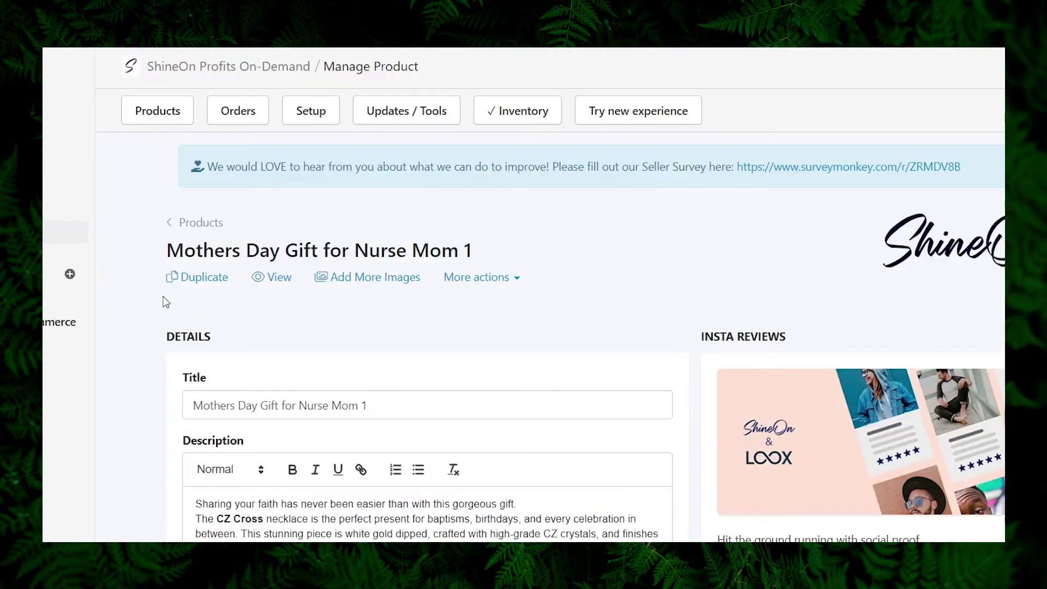
# Copy the Standard Box SKU from Nurse Mom 1's Variants table in ShineOn
pyautogui.scroll(-10, 130, 273)
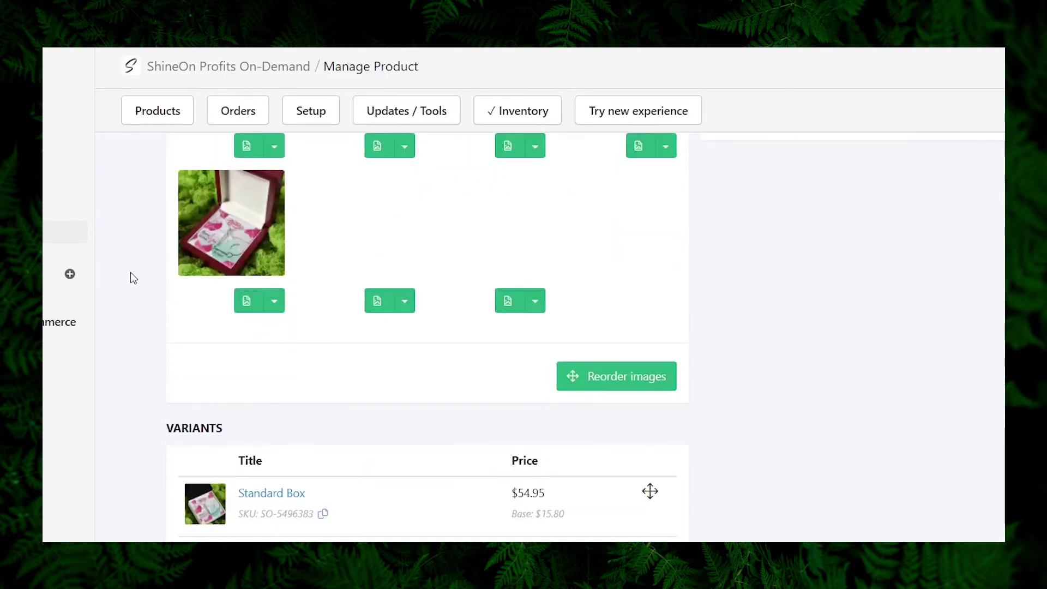
pyautogui.scroll(-5, 129, 273)
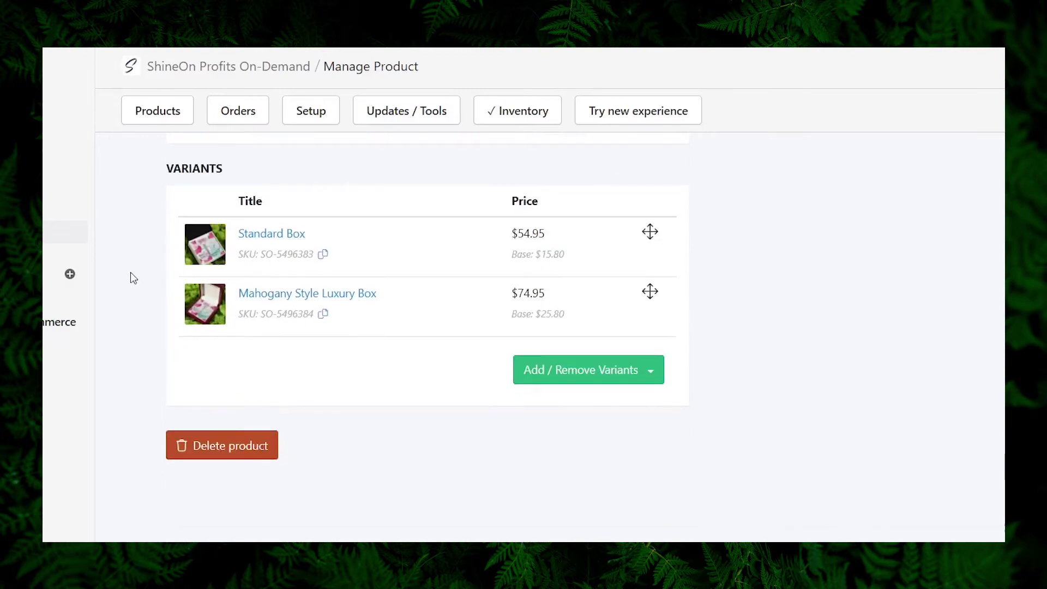
pyautogui.click(323, 255)
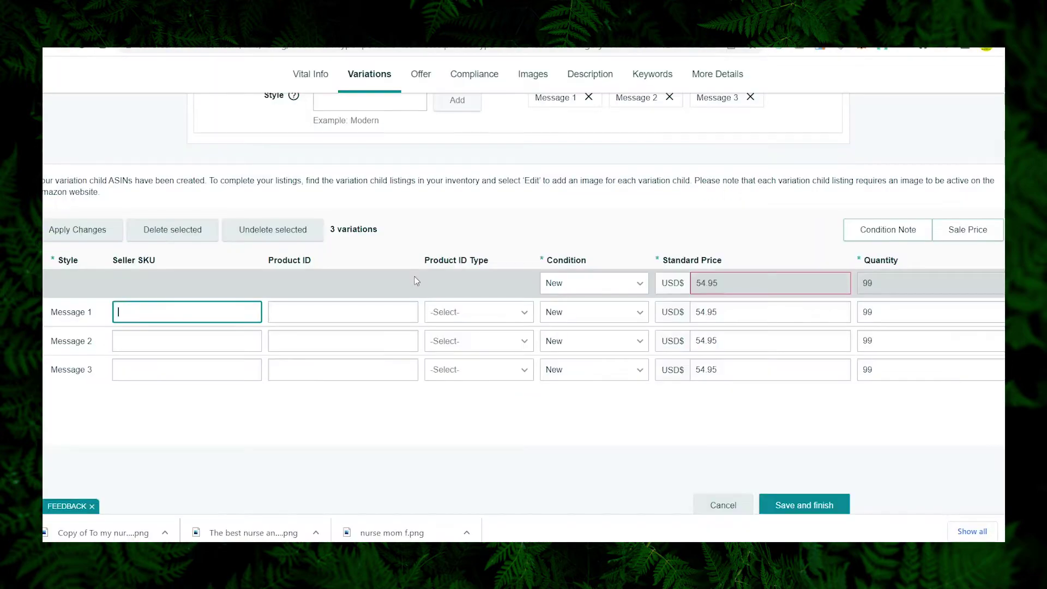
# Paste seller SKUs SO-5496383, SO-5496401 and SO-5496435 into Message 1, 2 and 3
pyautogui.hotkey('ctrl', 'v')
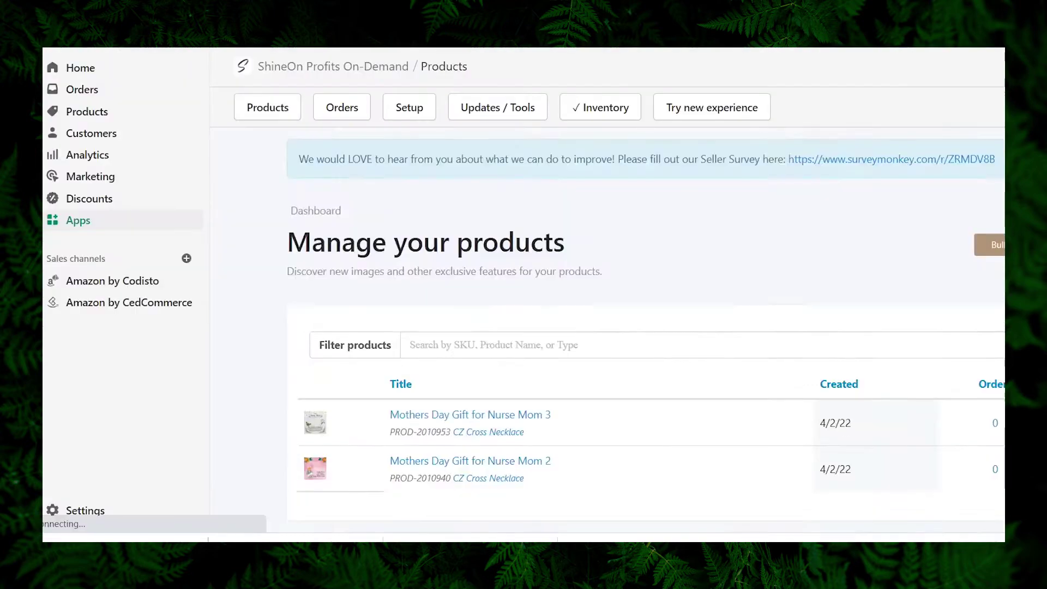
pyautogui.scroll(-3, 427, 343)
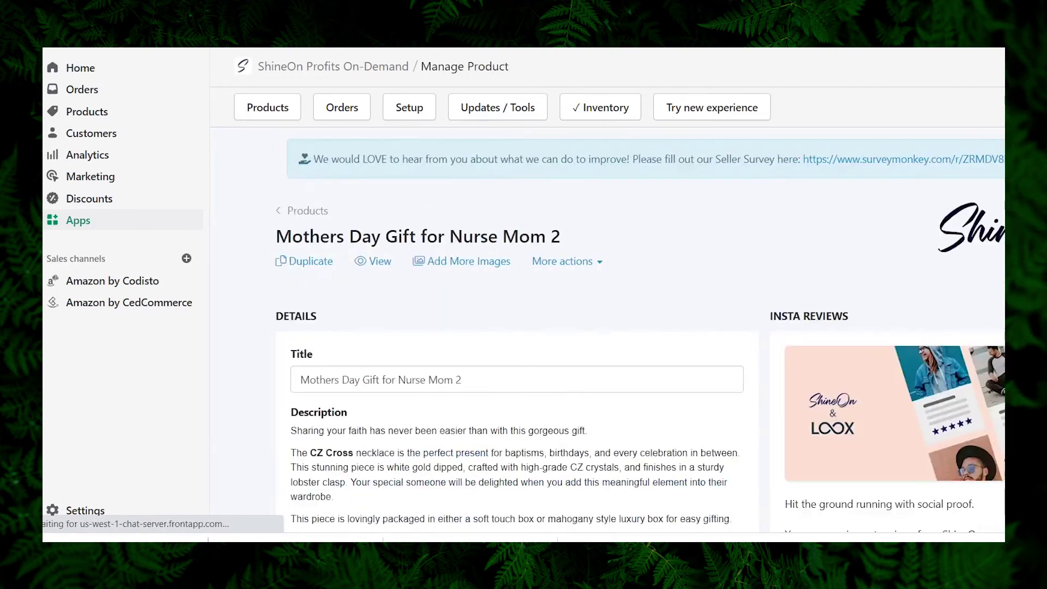
pyautogui.scroll(-6, 523, 328)
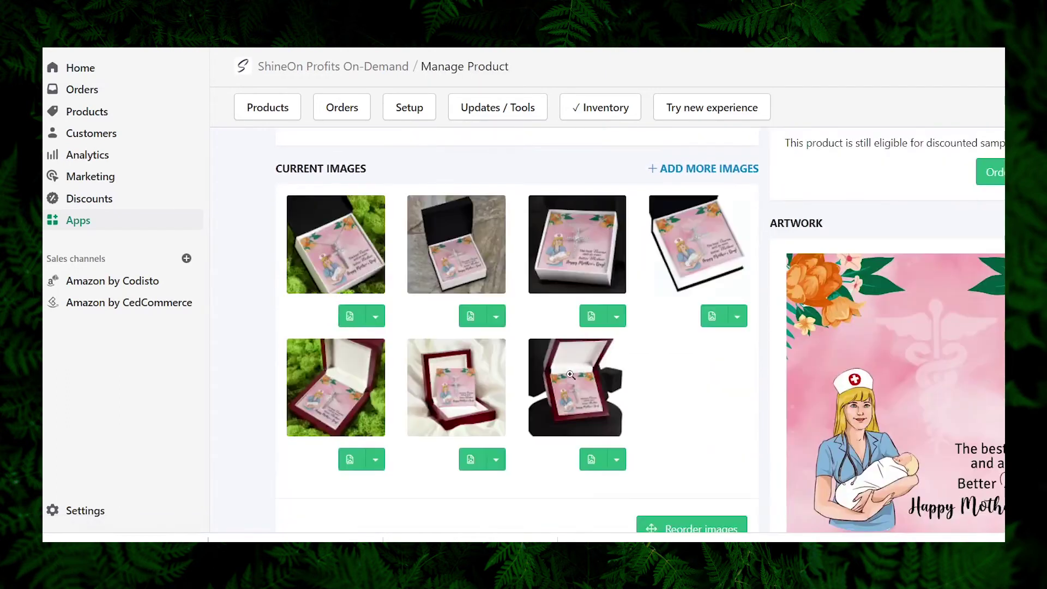
pyautogui.scroll(-6, 524, 328)
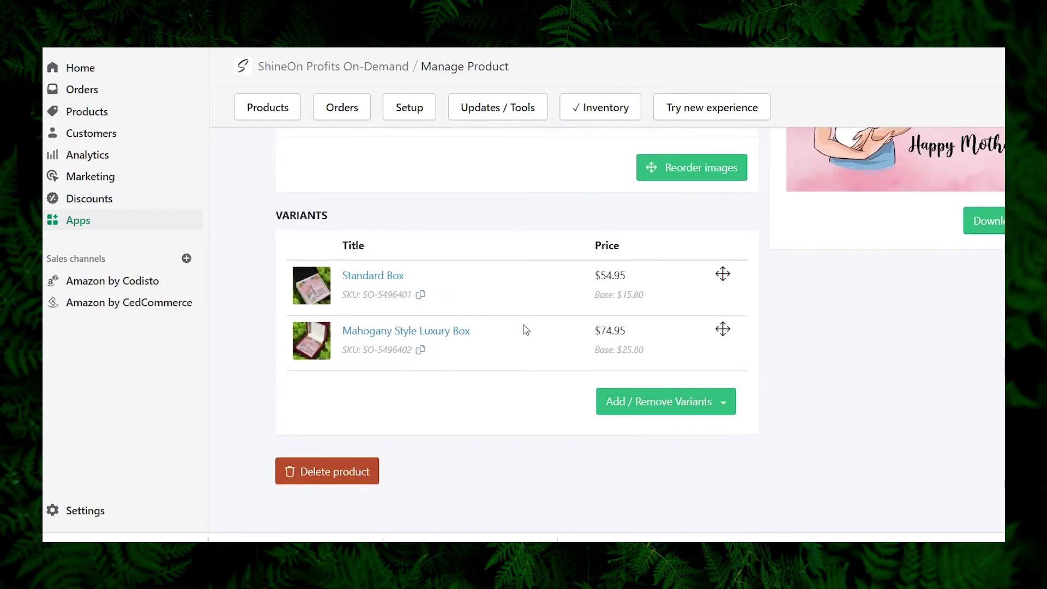
pyautogui.click(421, 296)
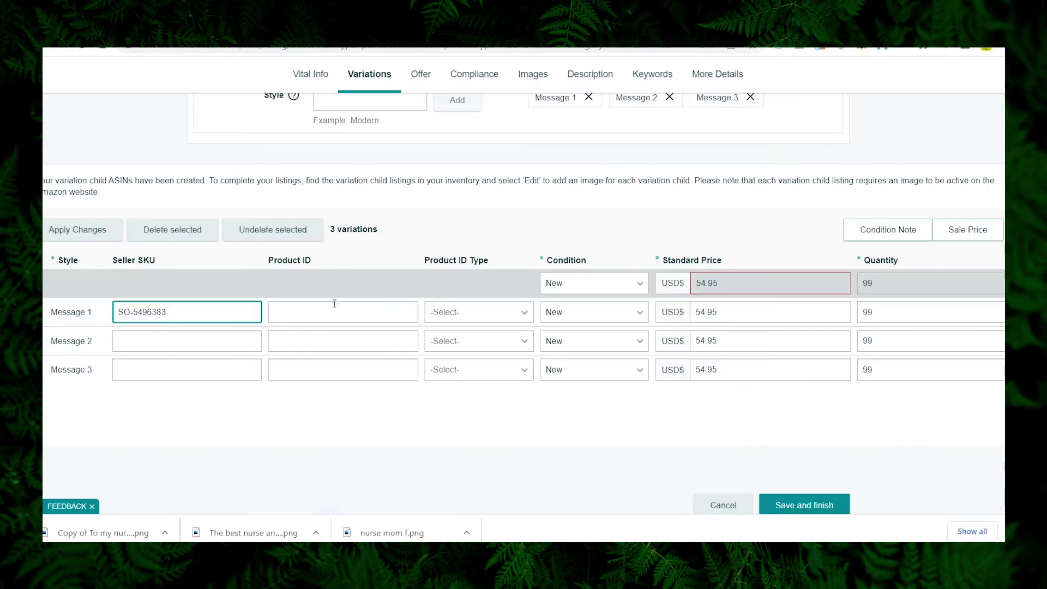
pyautogui.click(238, 337)
pyautogui.hotkey('ctrl', 'v')
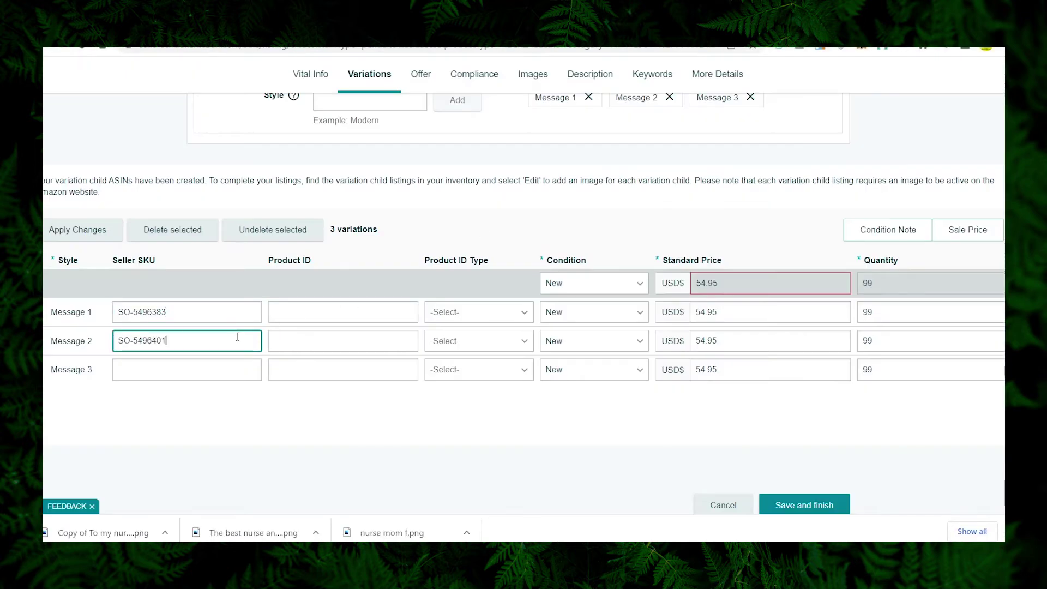
pyautogui.click(211, 369)
pyautogui.hotkey('ctrl', 'v')
pyautogui.click(326, 424)
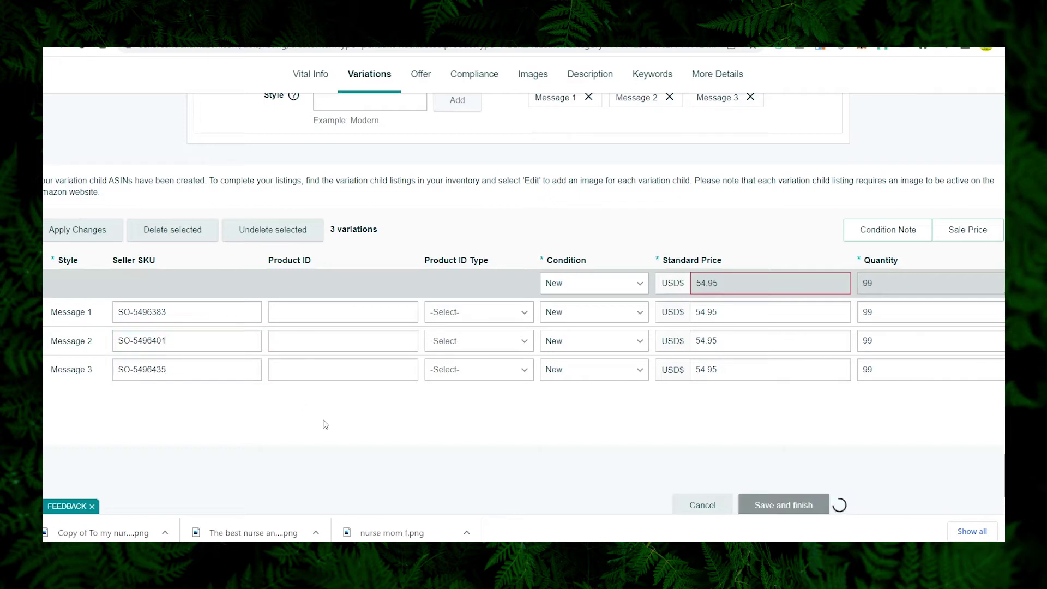
# Review the listing's Offer and Images sections
pyautogui.click(428, 86)
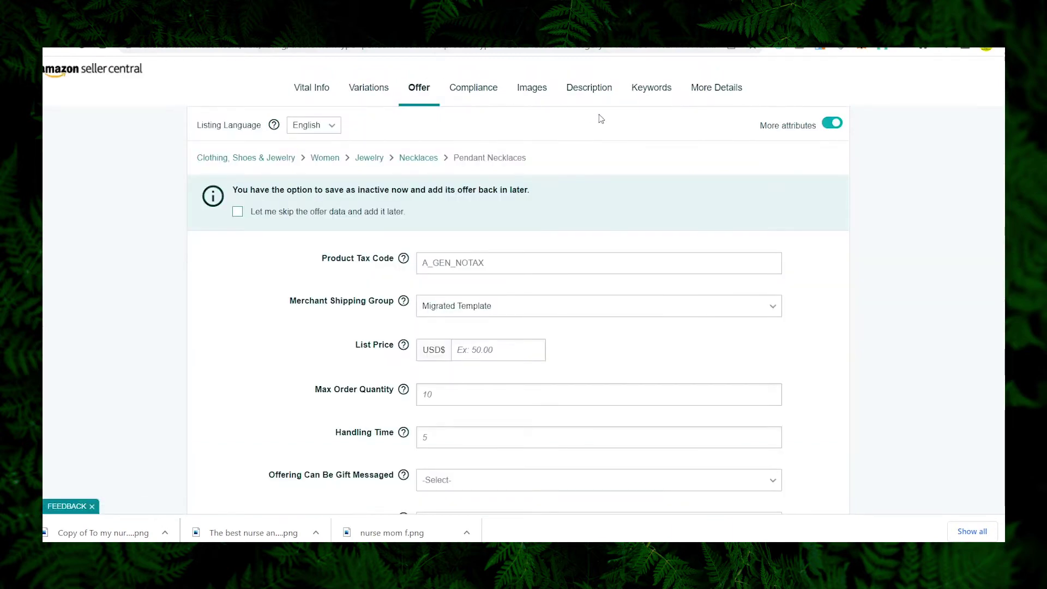
pyautogui.scroll(-2, 985, 263)
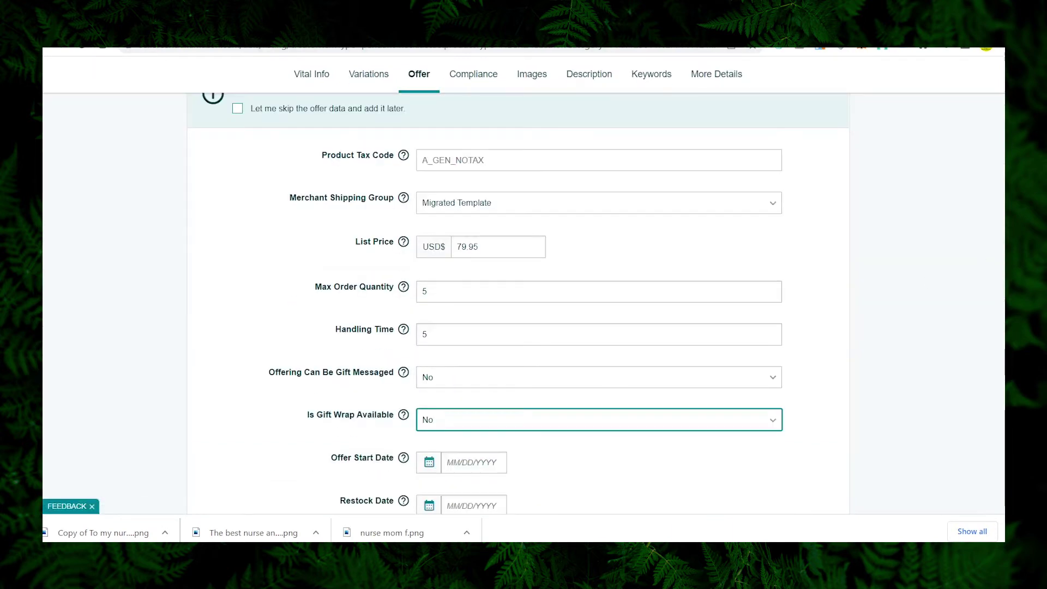
pyautogui.scroll(-4, 468, 146)
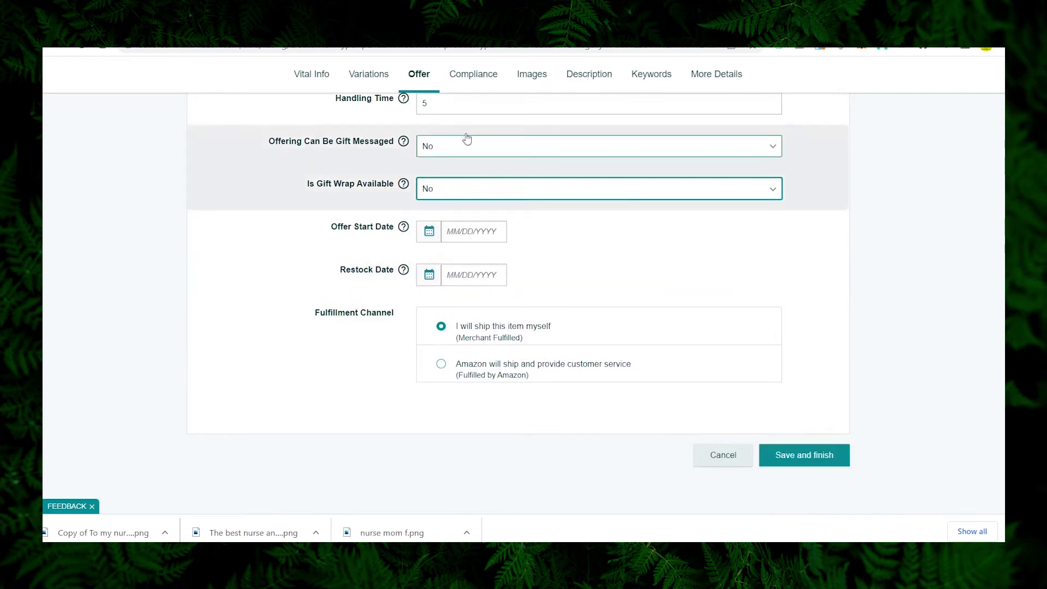
pyautogui.click(525, 76)
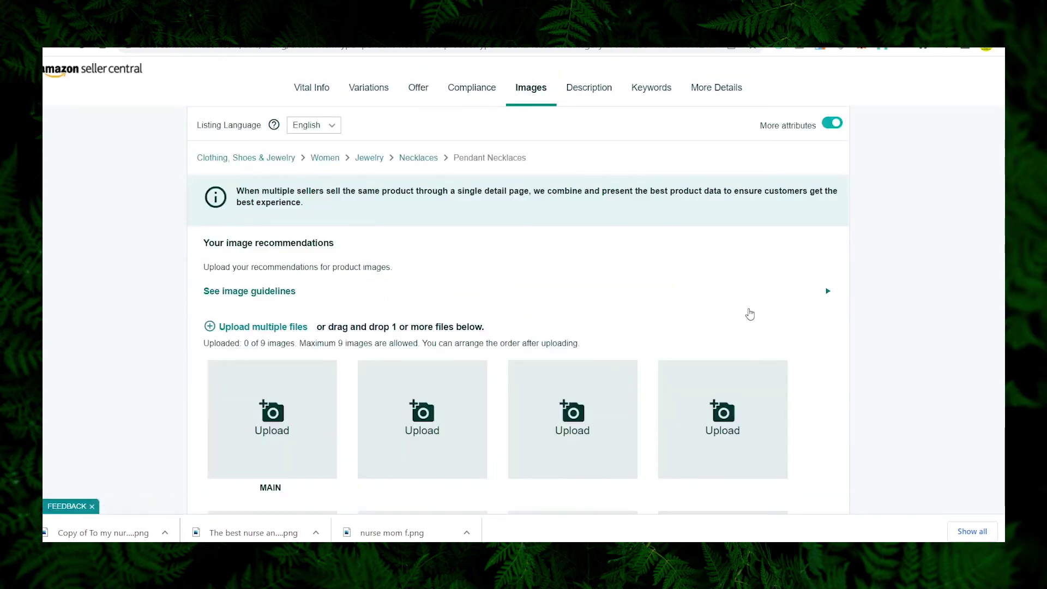
pyautogui.scroll(-4, 682, 218)
# Add the product description in the Description section and save and finish the listing
pyautogui.click(604, 87)
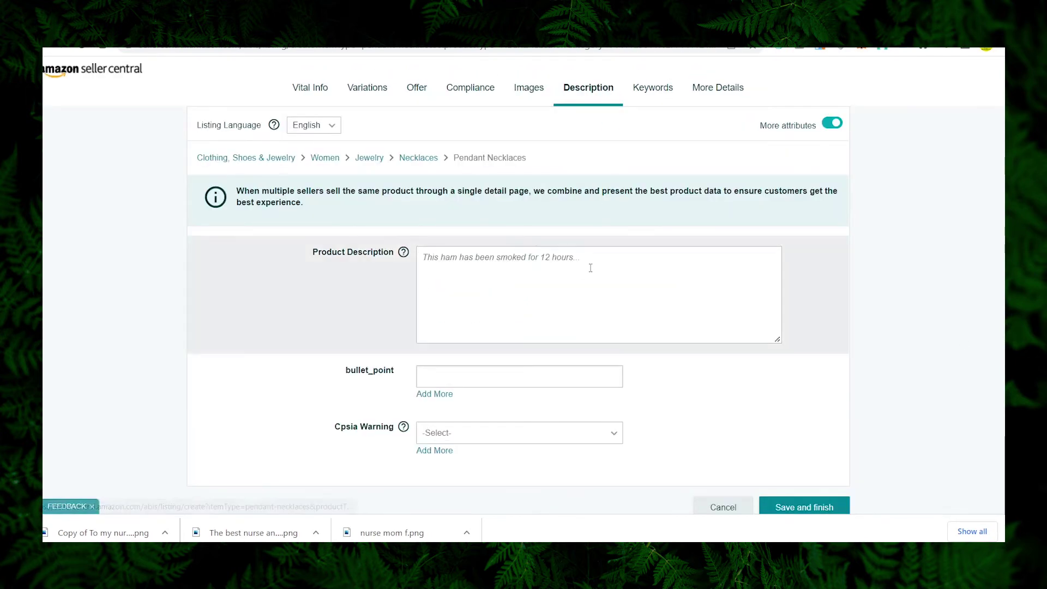
pyautogui.click(717, 87)
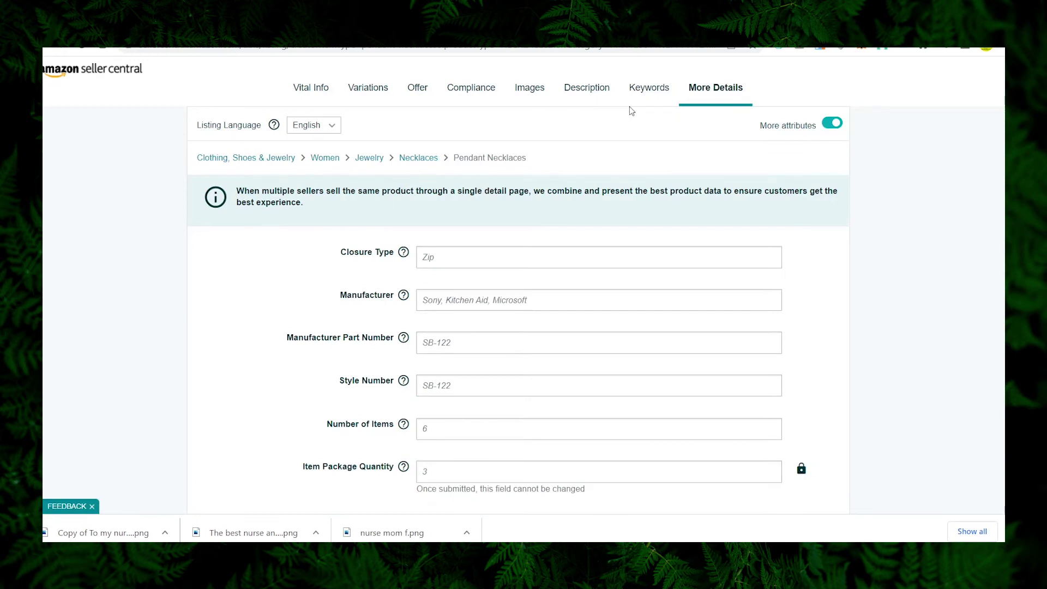
pyautogui.click(587, 87)
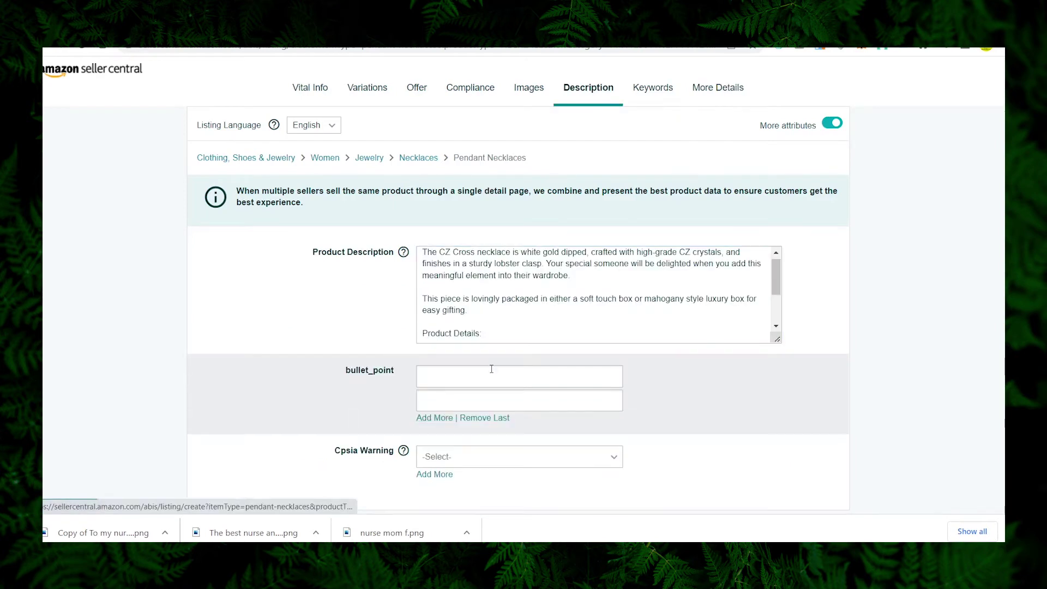
pyautogui.scroll(-2, 518, 294)
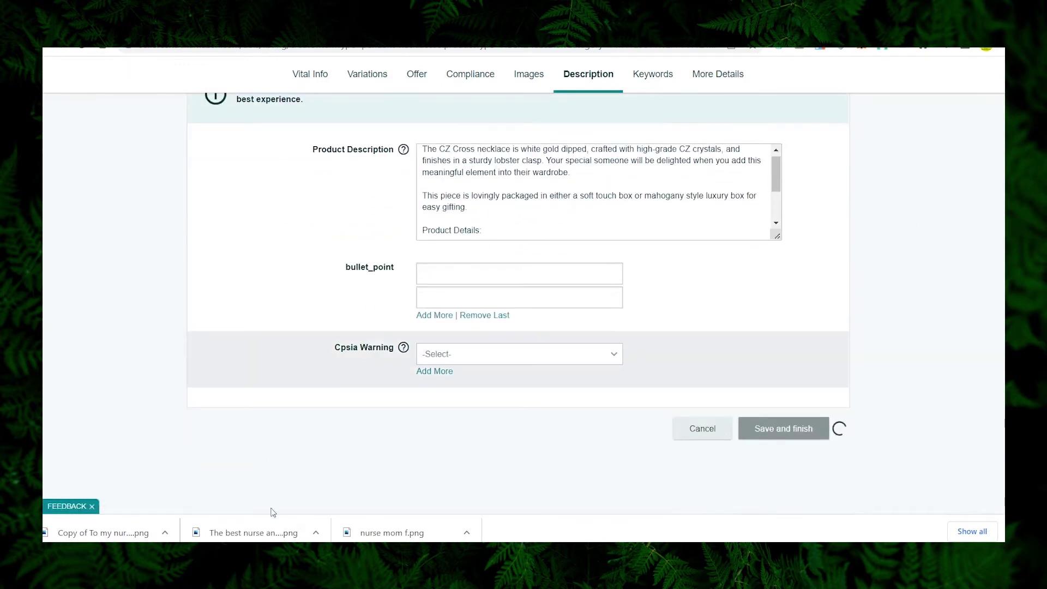
pyautogui.click(797, 432)
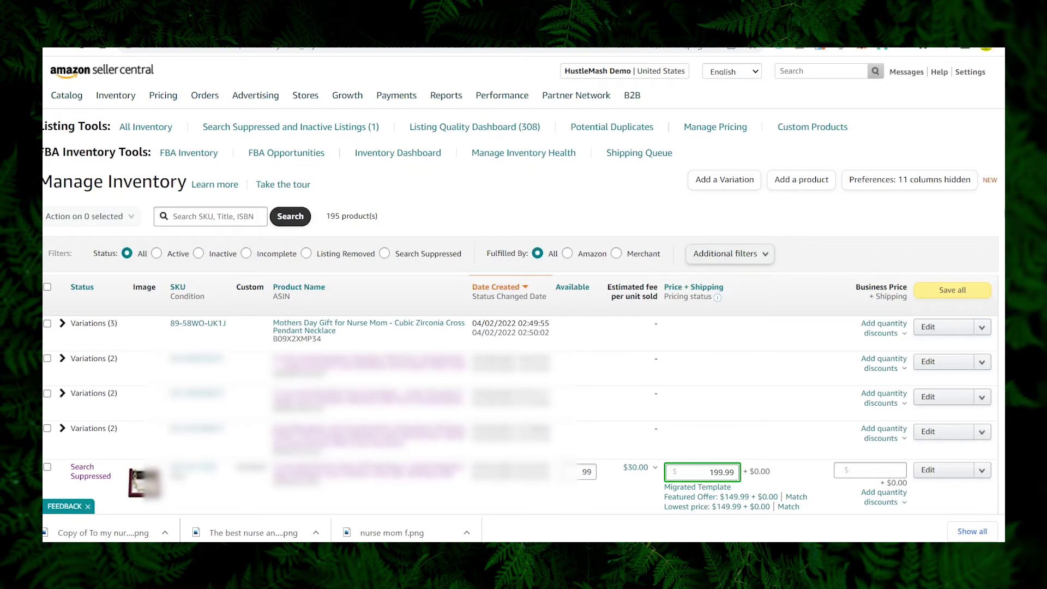
# Expand the necklace's Variations (3) and open the Message 1 child for editing
pyautogui.click(61, 324)
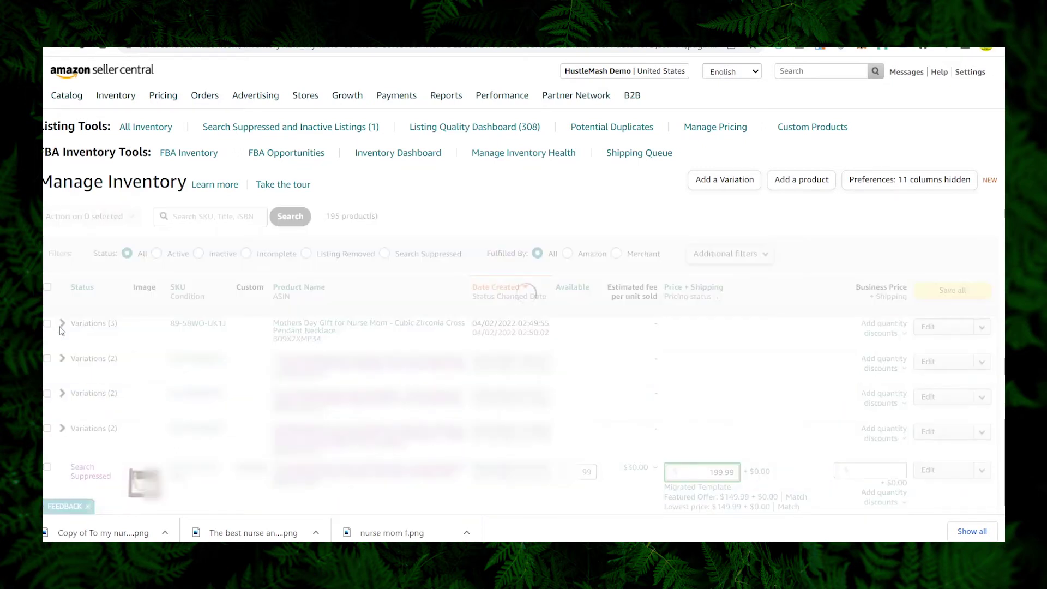
pyautogui.scroll(-2, 61, 331)
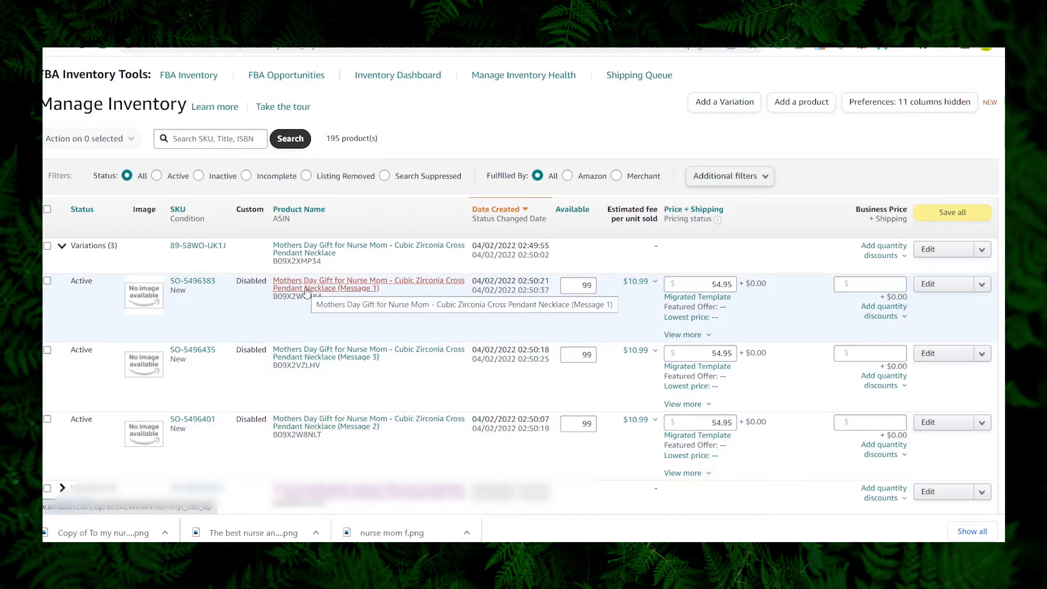
pyautogui.click(930, 286)
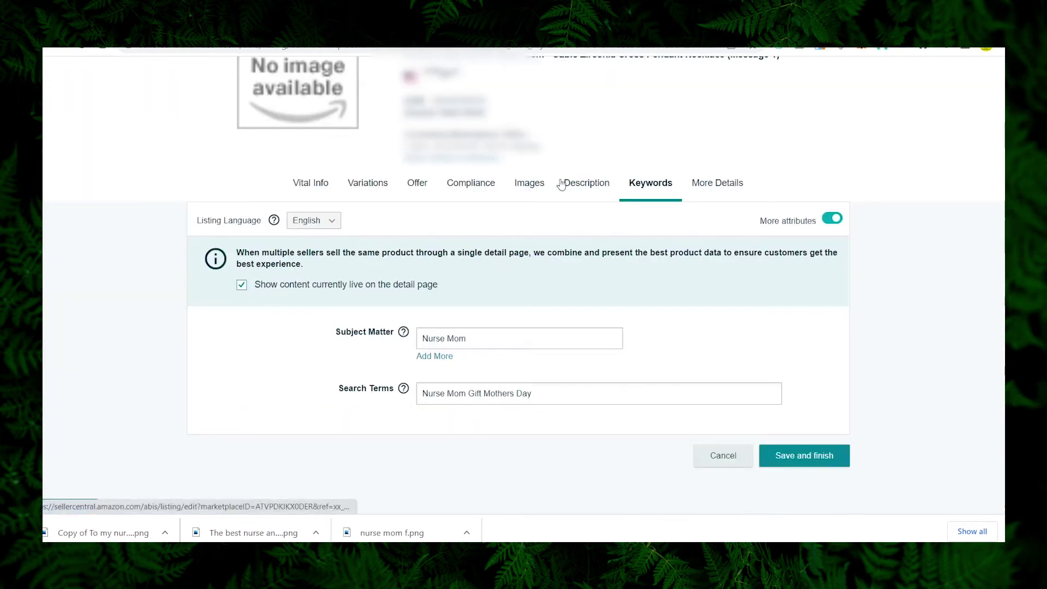
# Upload product images to the Message 1 child's image slots and save the listing
pyautogui.click(529, 183)
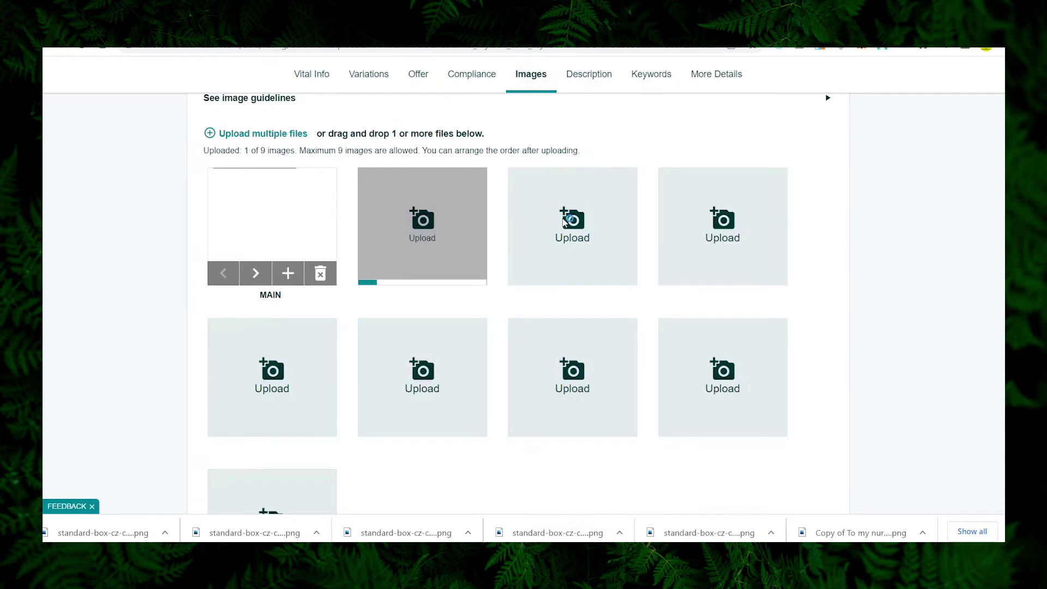
pyautogui.click(565, 221)
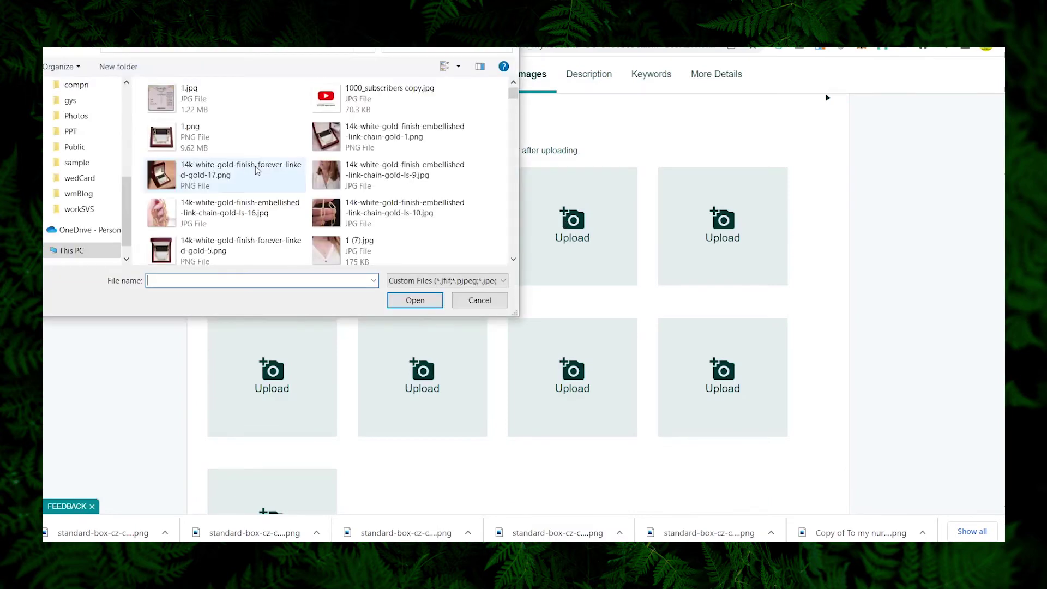
pyautogui.click(234, 135)
pyautogui.click(412, 299)
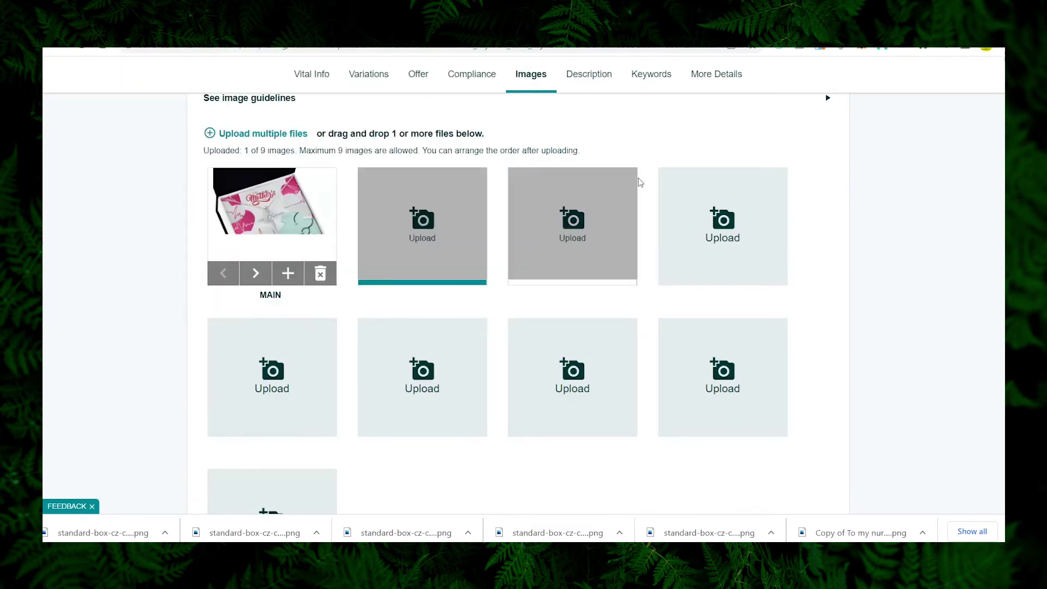
pyautogui.click(726, 212)
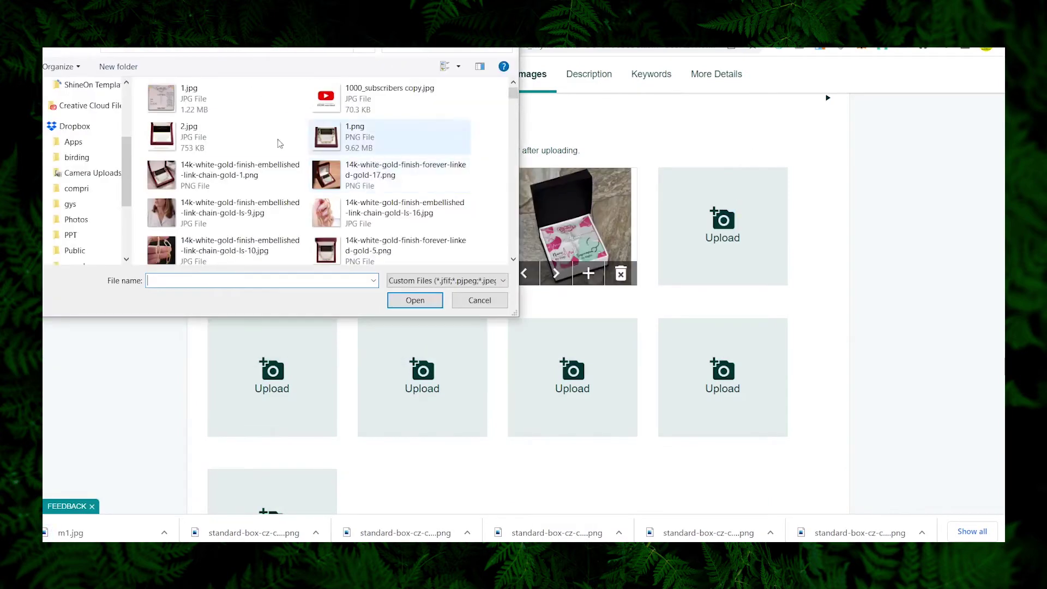
pyautogui.doubleClick(230, 107)
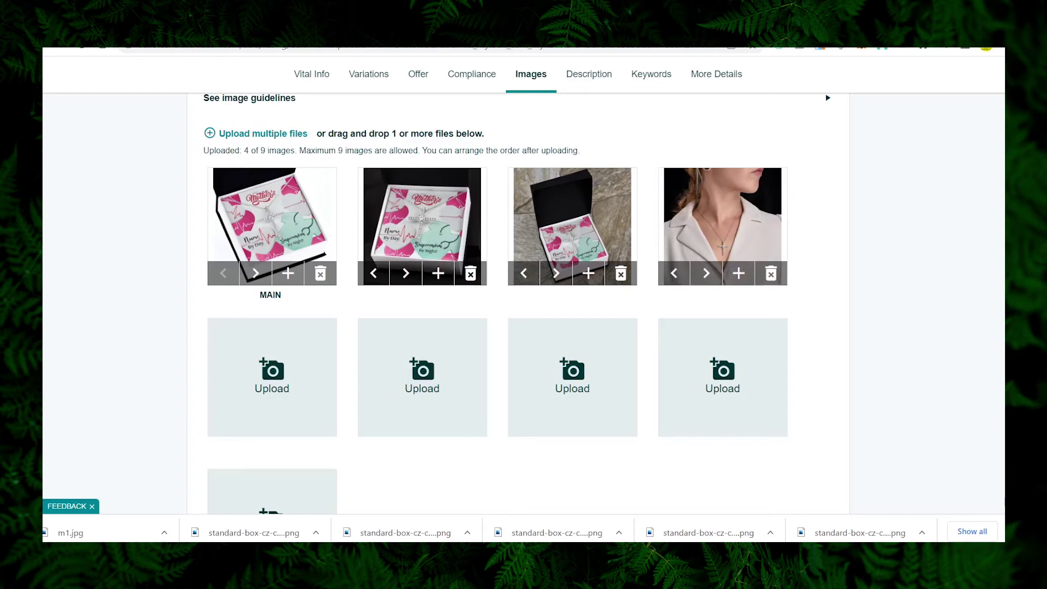
pyautogui.scroll(-5, 1002, 346)
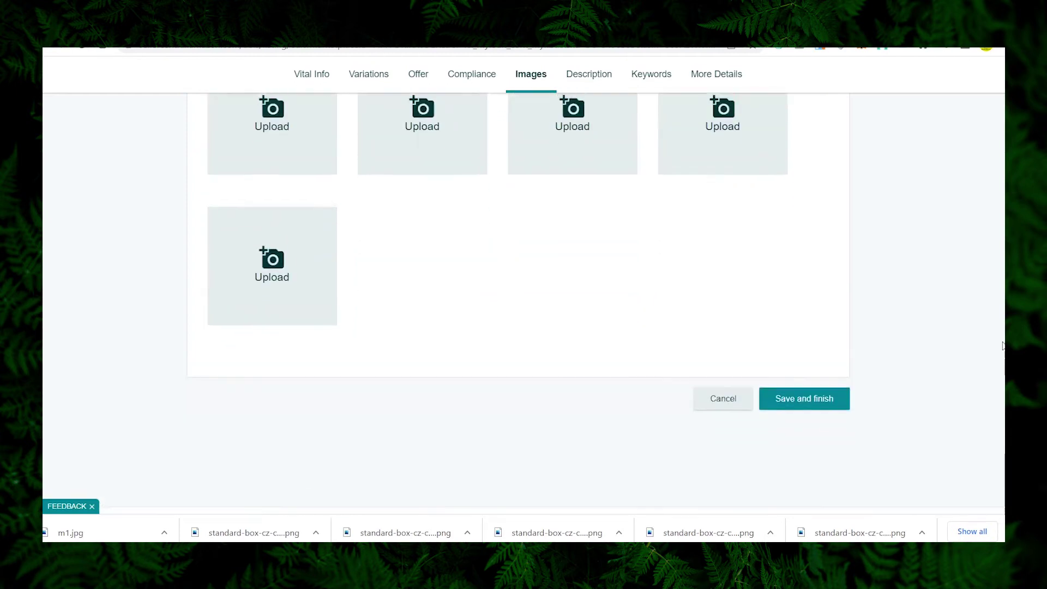
pyautogui.click(788, 414)
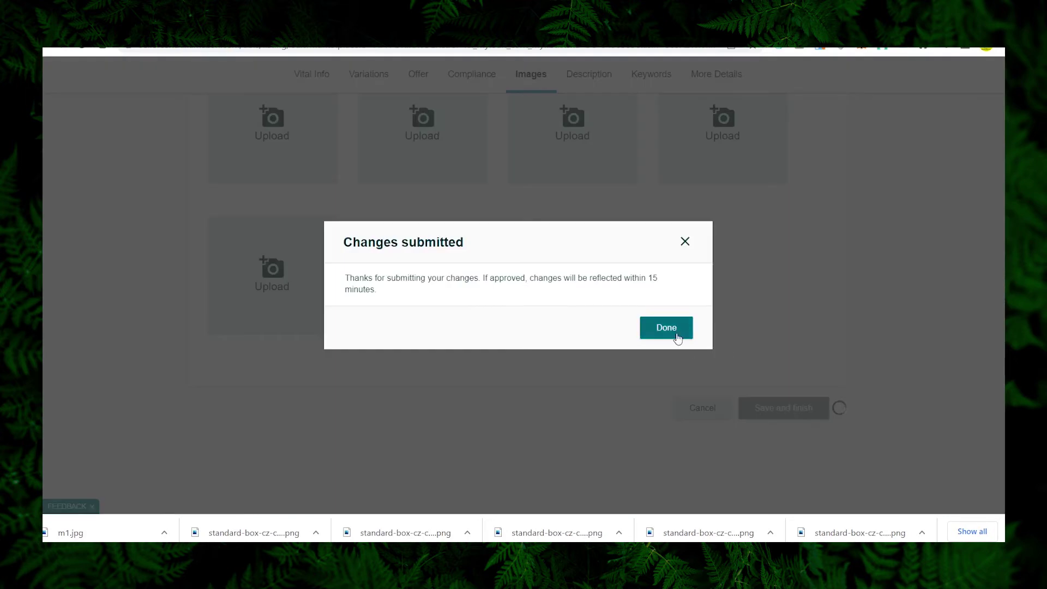
pyautogui.click(676, 336)
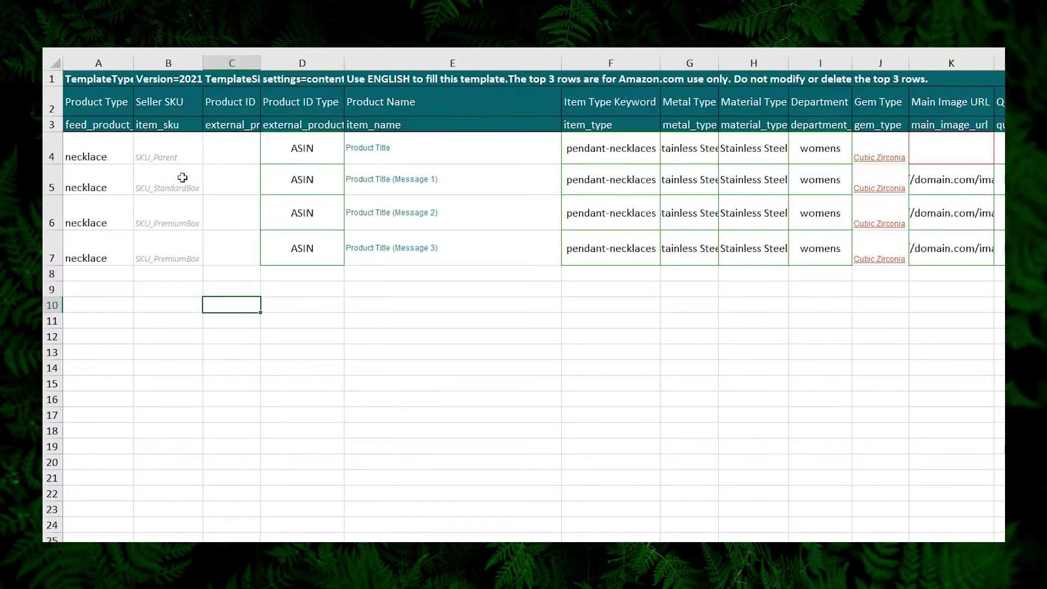
pyautogui.click(181, 191)
# Paste the three child SKUs for Messages 1–3 into cells B5:B7
pyautogui.write('SO-5496383')
pyautogui.press('Return')
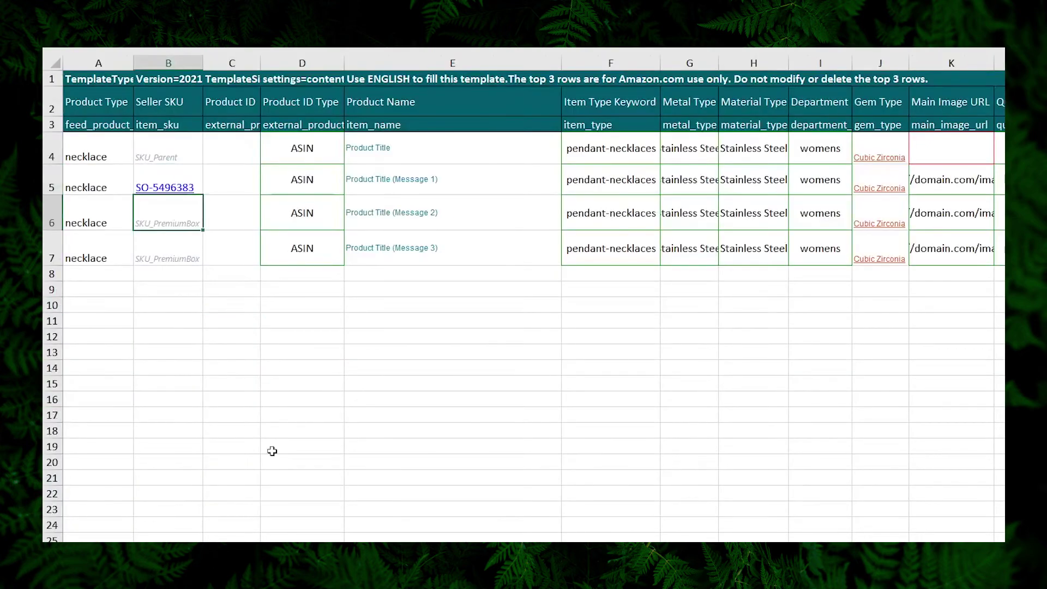
pyautogui.write('SO-5496401')
pyautogui.press('Return')
pyautogui.write('SO-5496435')
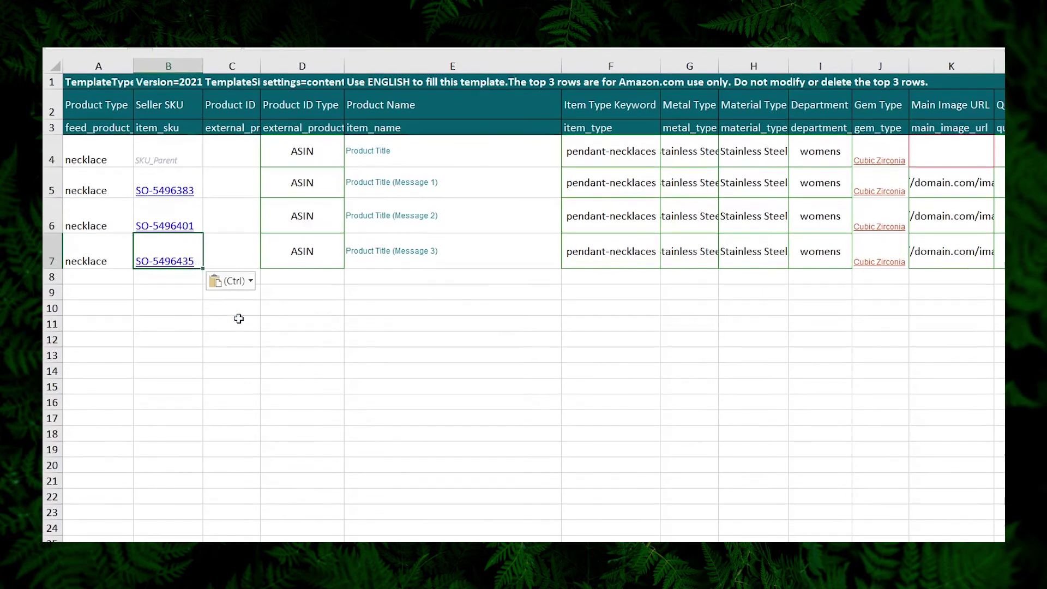
# Create parent SKU SO-5496383-P in B4 from the first child SKU plus '-P'
pyautogui.press('Up')
pyautogui.press('Up')
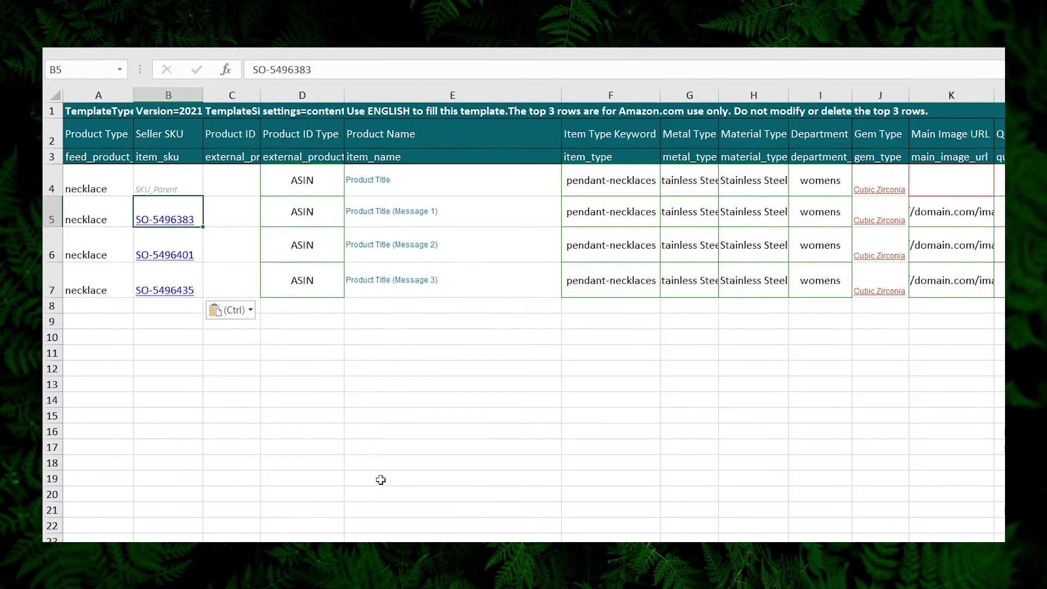
pyautogui.hotkey('ctrl', 'c')
pyautogui.click(189, 185)
pyautogui.hotkey('ctrl', 'v')
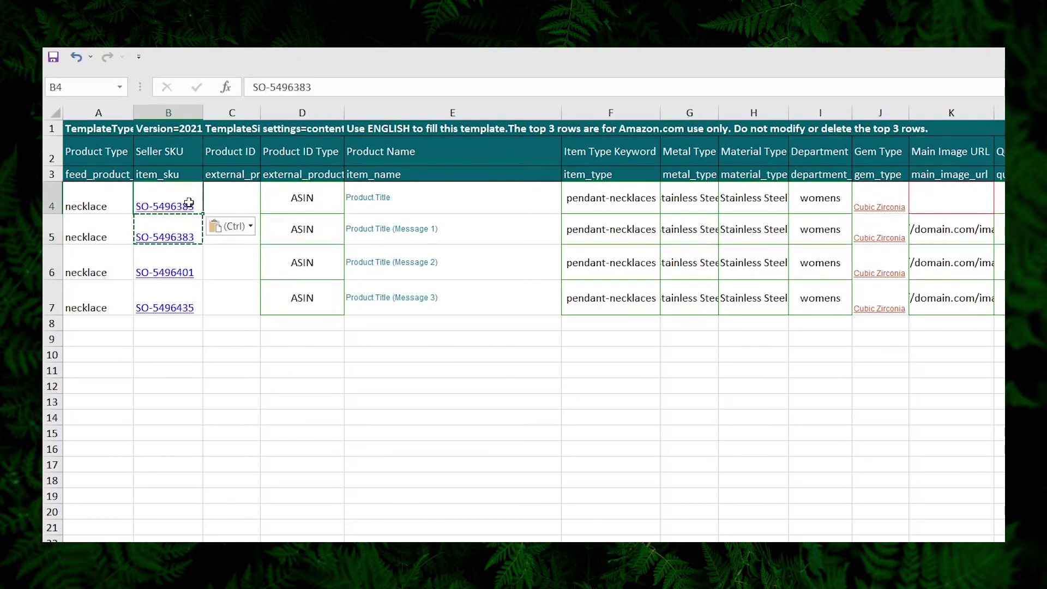
pyautogui.click(327, 88)
pyautogui.write('-P')
pyautogui.press('Return')
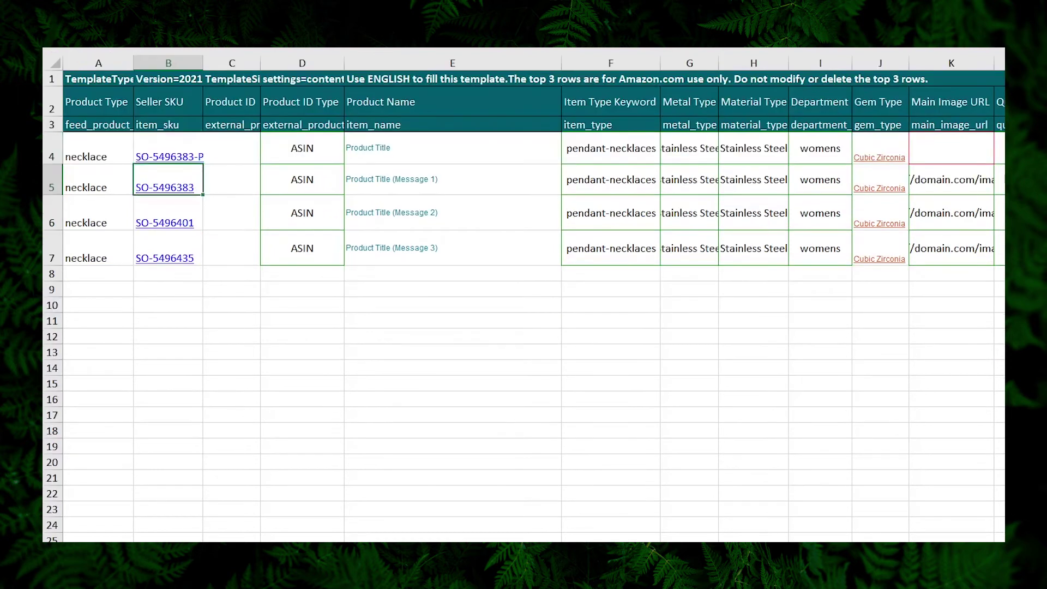
# Fill SO-5496383-P into the Parent SKU cells X5:X7 for all three children
pyautogui.click(168, 147)
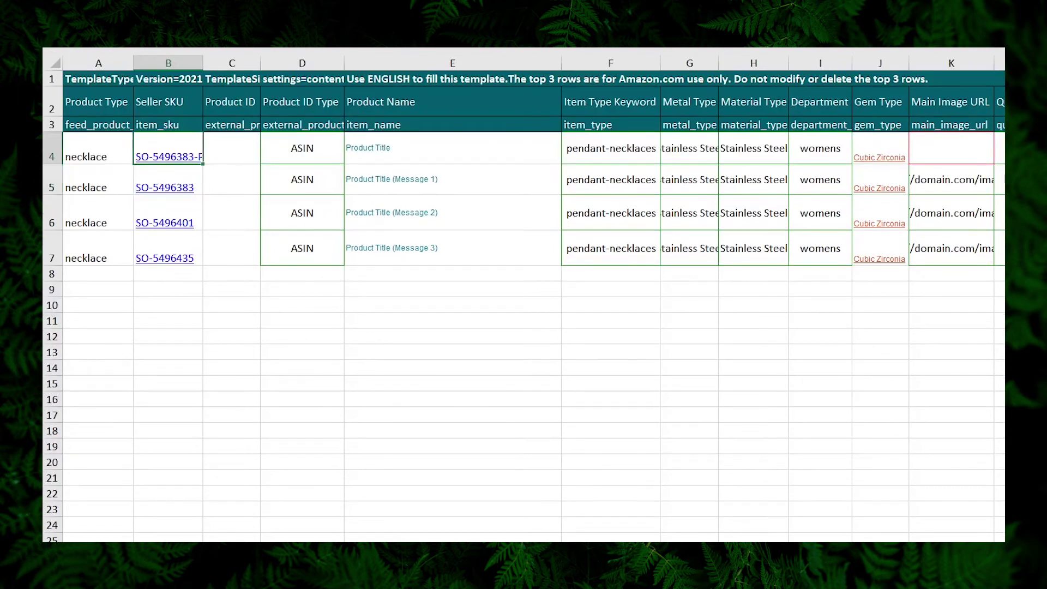
pyautogui.hotkey('ctrl', 'c')
pyautogui.click(232, 148)
pyautogui.hscroll(10, 523, 295)
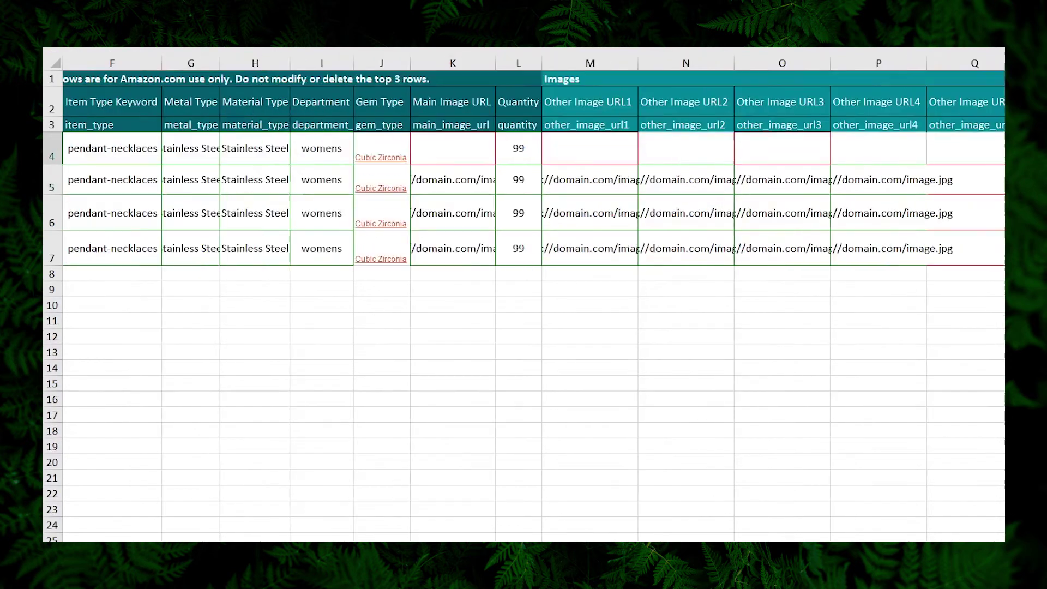
pyautogui.click(971, 148)
pyautogui.press('Left')
pyautogui.press('Left')
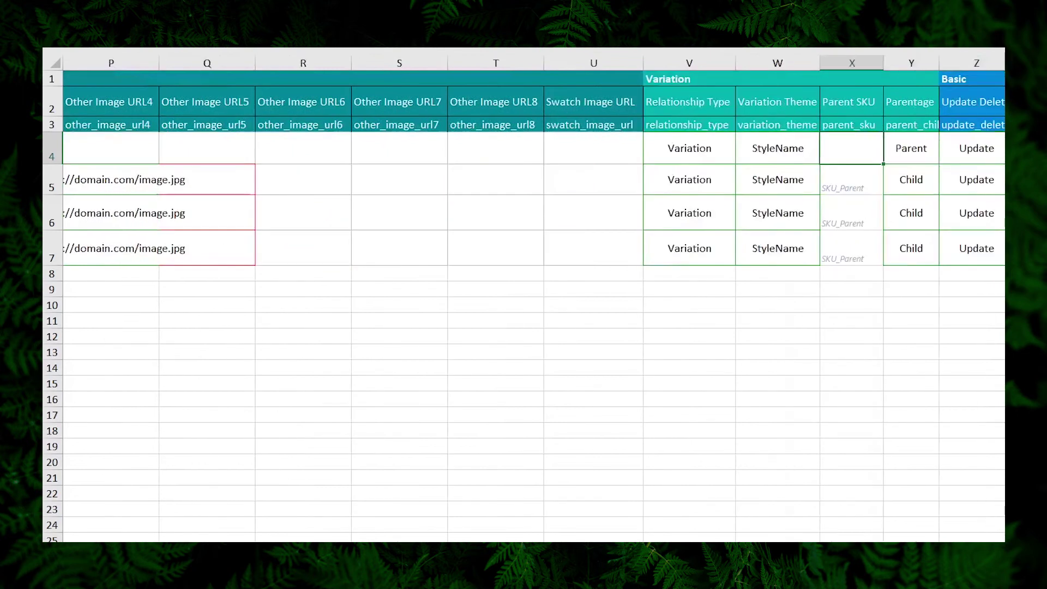
pyautogui.press('Down')
pyautogui.hotkey('ctrl', 'v')
pyautogui.press('Down')
pyautogui.hotkey('ctrl', 'v')
pyautogui.press('Down')
pyautogui.hotkey('ctrl', 'v')
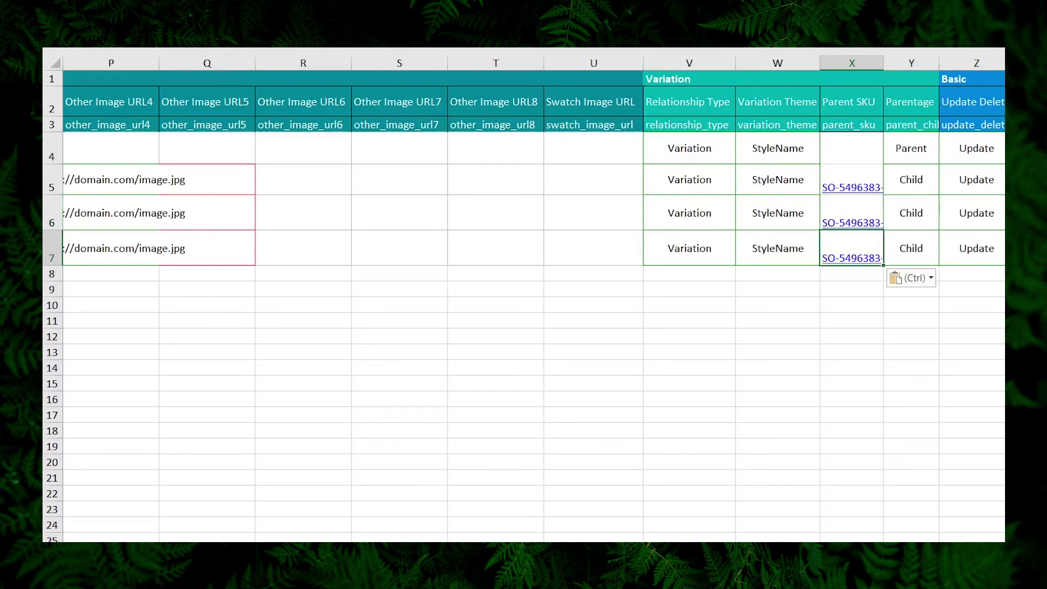